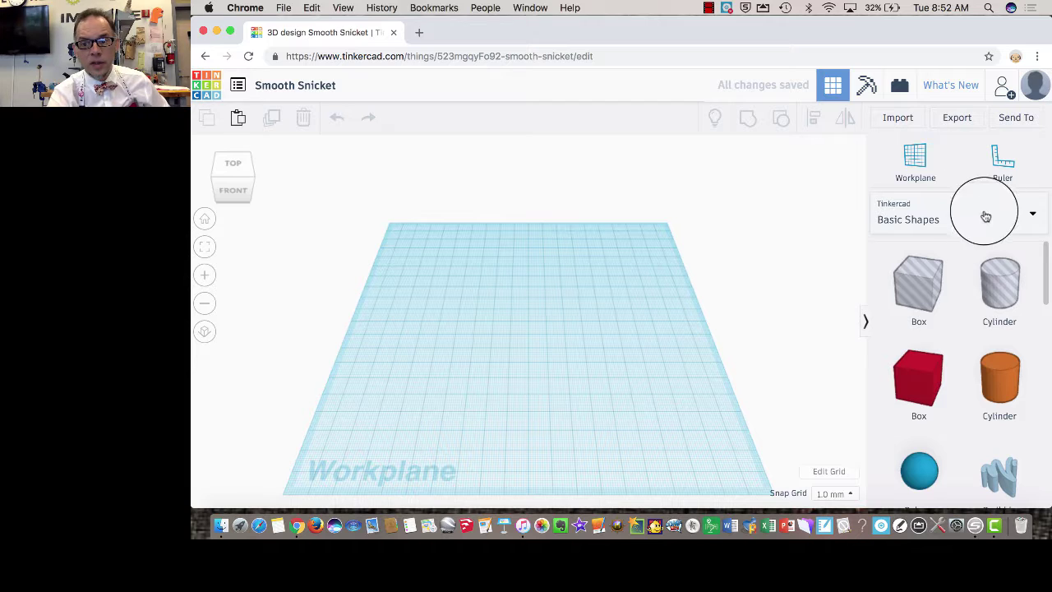
- Drop a red box onto the workplane and lower it slightly below the workplane
left_click_drag(863, 373, 664, 452)
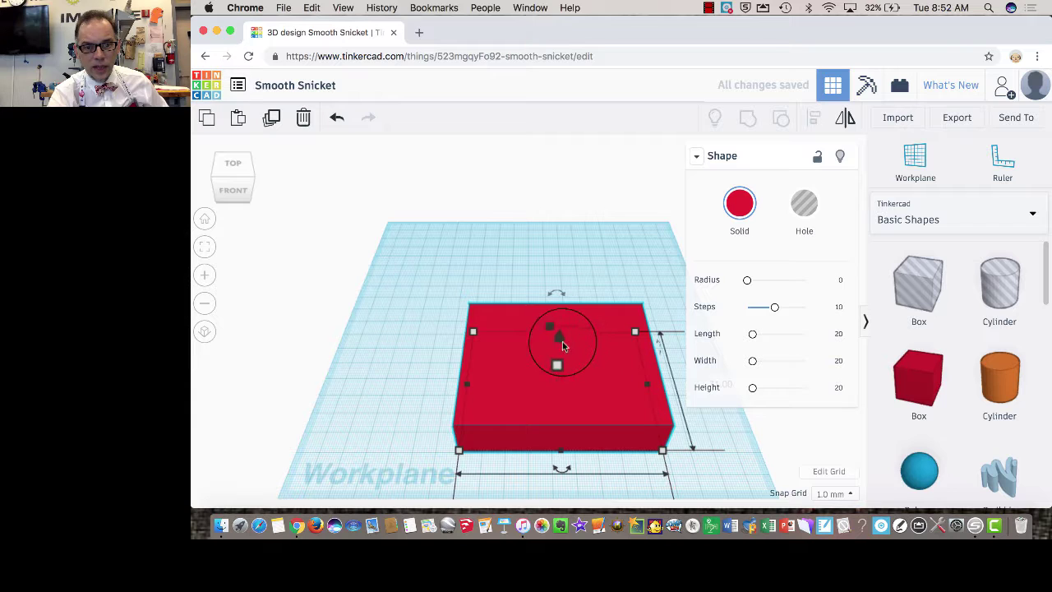
left_click_drag(558, 344, 566, 348)
scroll(565, 362, "up", 3)
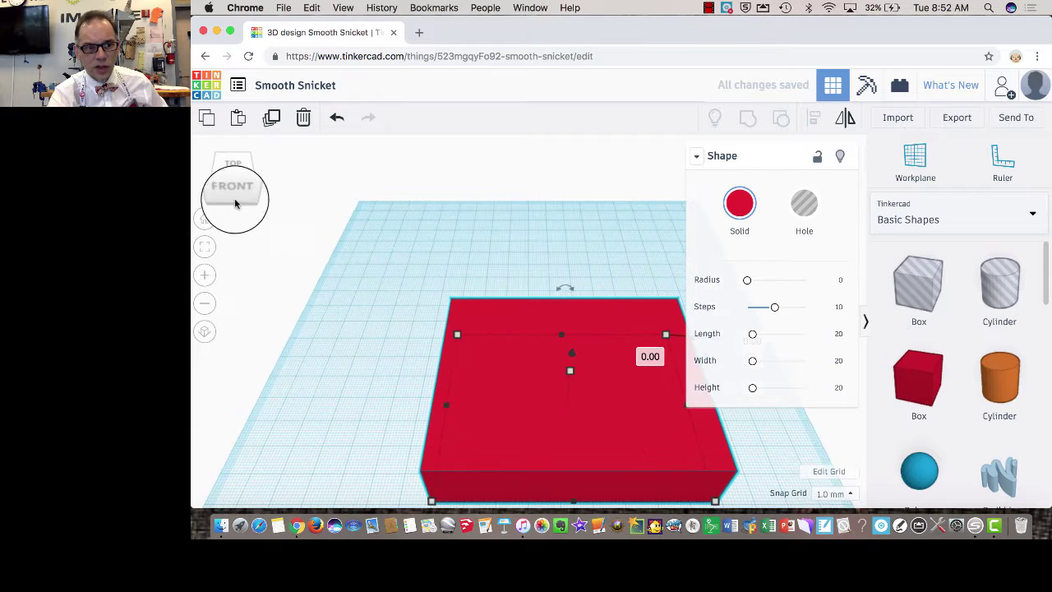
- Flatten the box to 9 mm tall and sink it a little further, checking from the front view
left_click(233, 196)
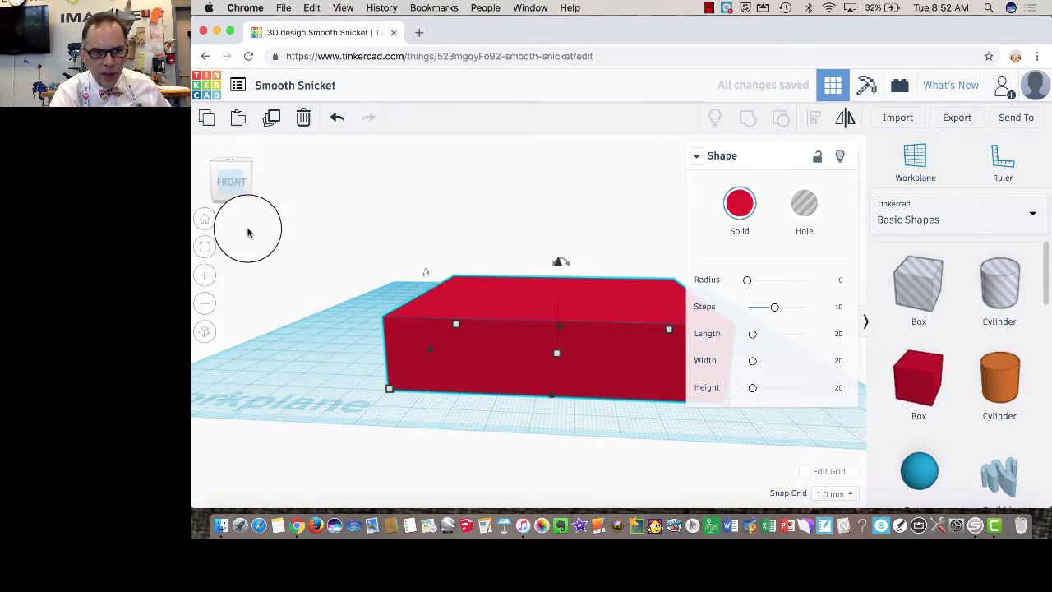
mouse_move(457, 327)
mouse_move(557, 360)
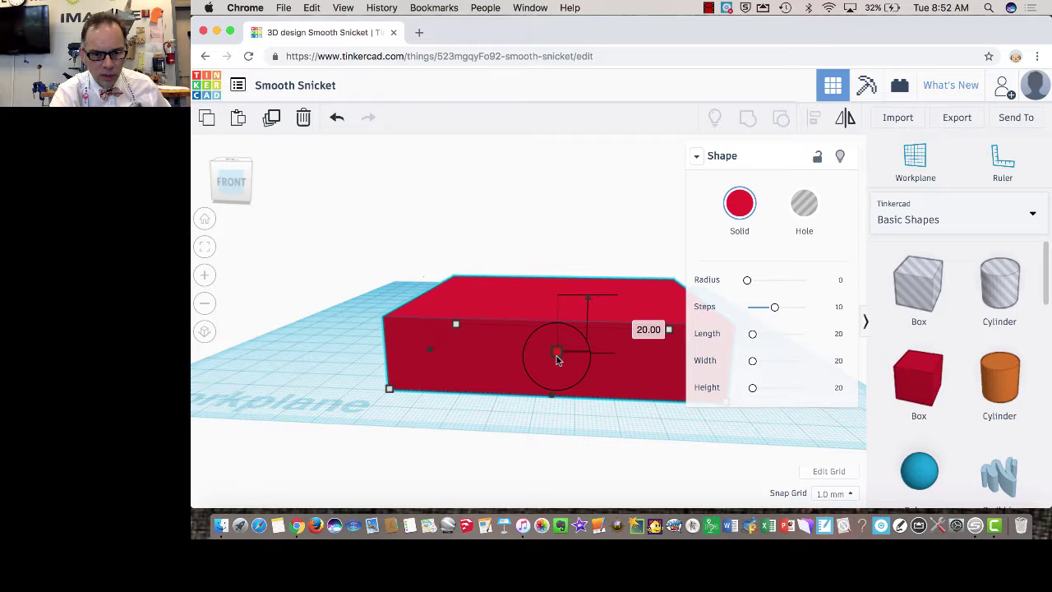
left_click_drag(557, 359, 557, 324)
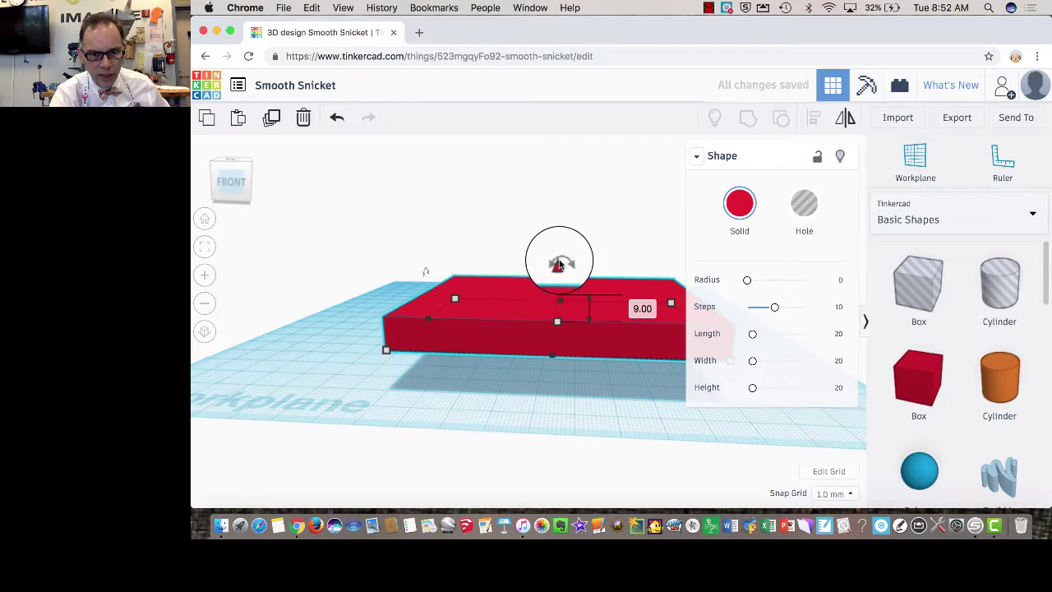
left_click_drag(557, 262, 560, 291)
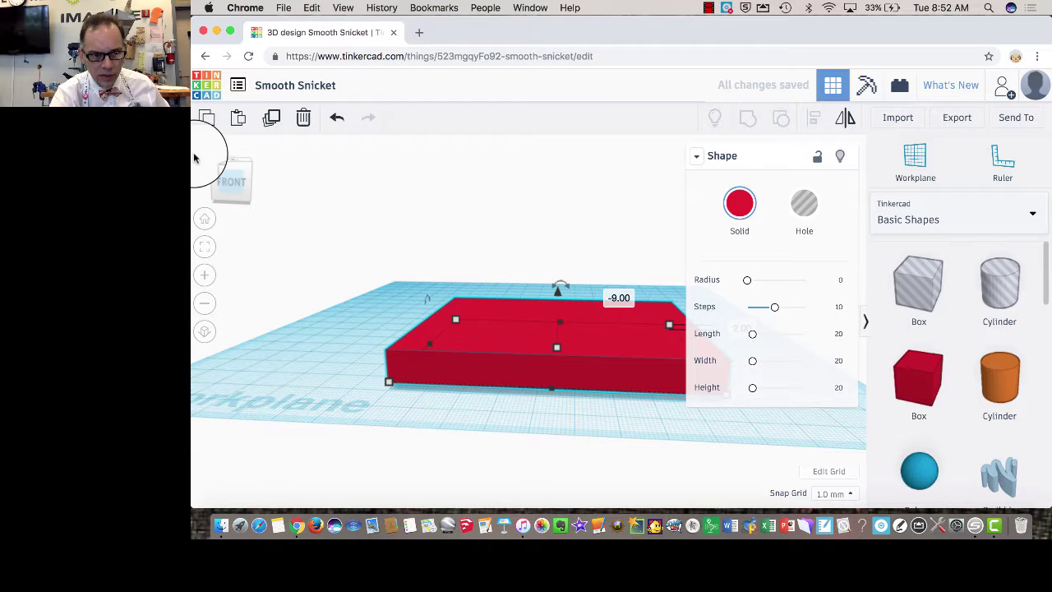
left_click(233, 167)
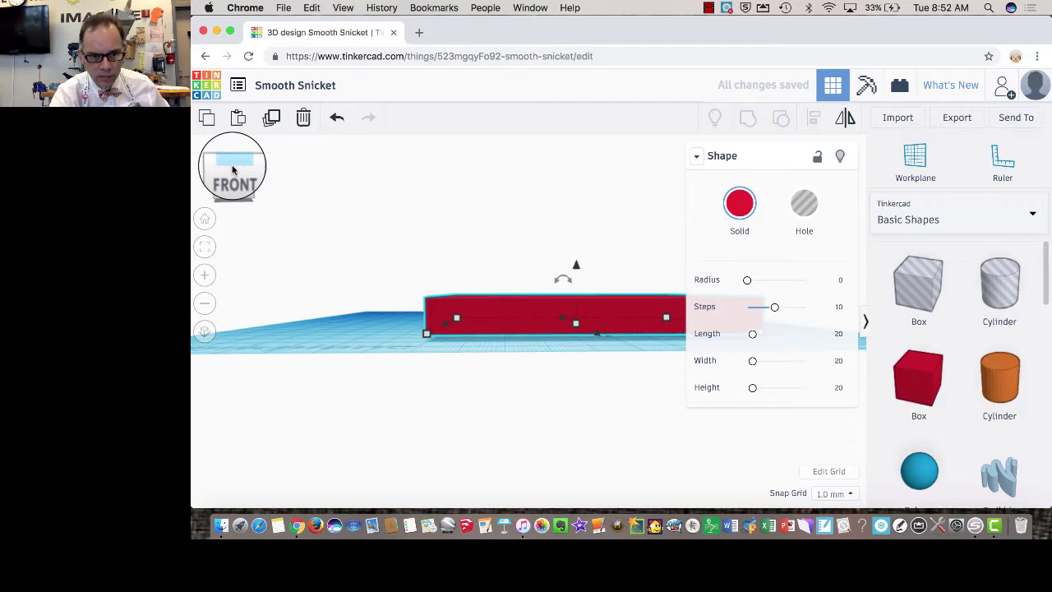
left_click_drag(578, 266, 579, 272)
left_click_drag(237, 200, 228, 206)
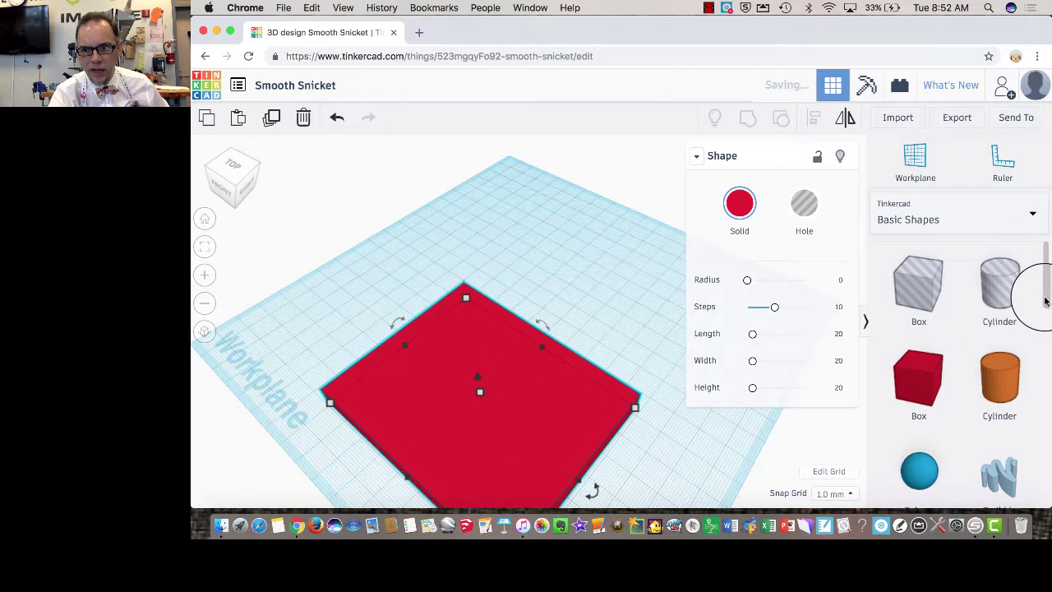
- Add a purple cone, rotate it 180° upside down, and move it over the red slab
left_click_drag(1044, 301, 554, 146)
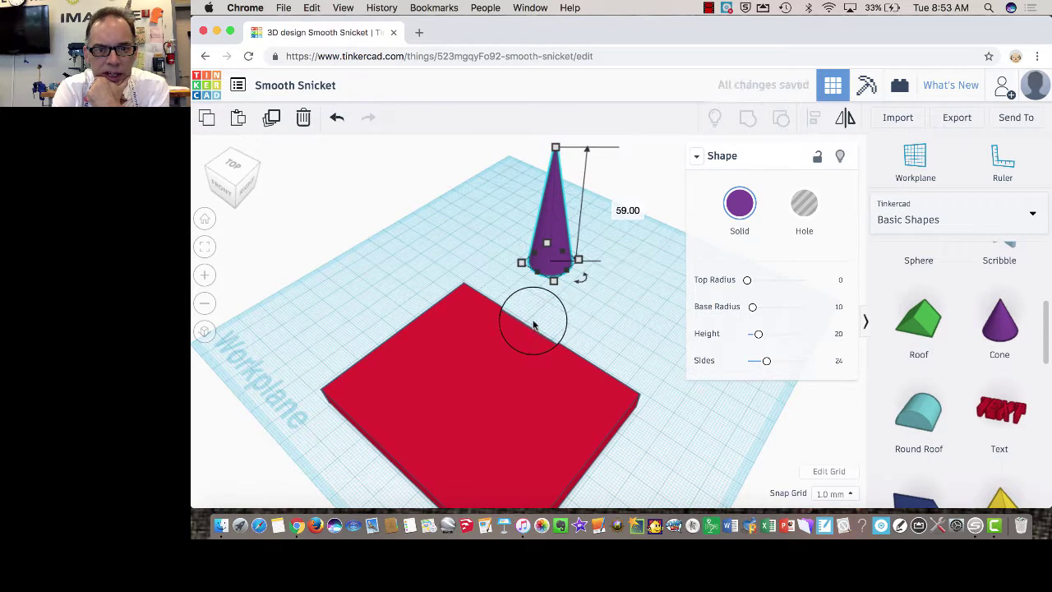
left_click_drag(552, 277, 566, 346)
mouse_move(228, 155)
left_mouse_down()
mouse_move(243, 172)
mouse_move(228, 162)
left_mouse_up()
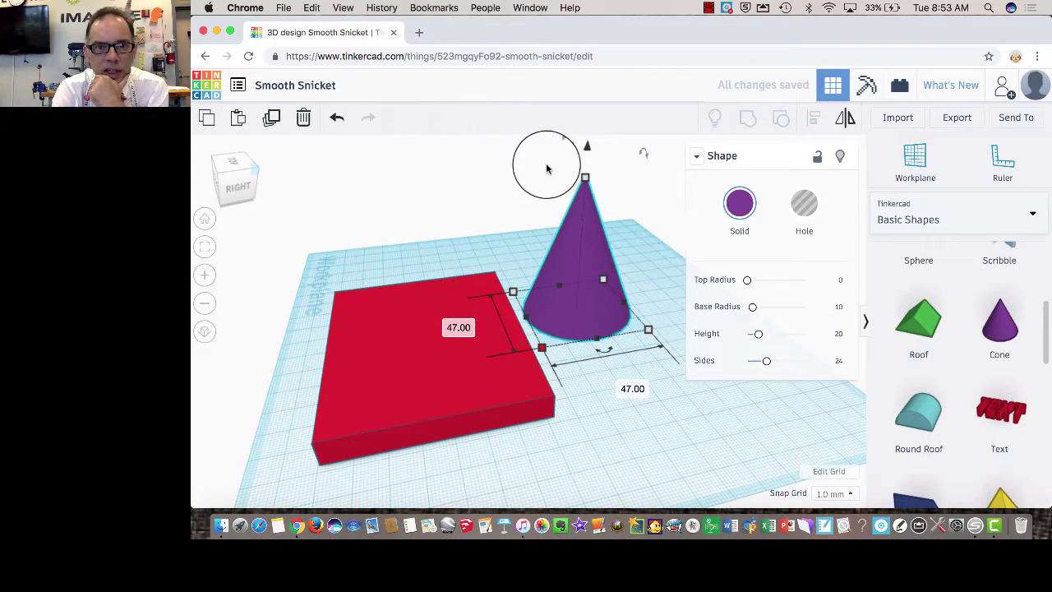
mouse_move(562, 140)
left_mouse_down()
mouse_move(537, 162)
mouse_move(543, 148)
left_mouse_up()
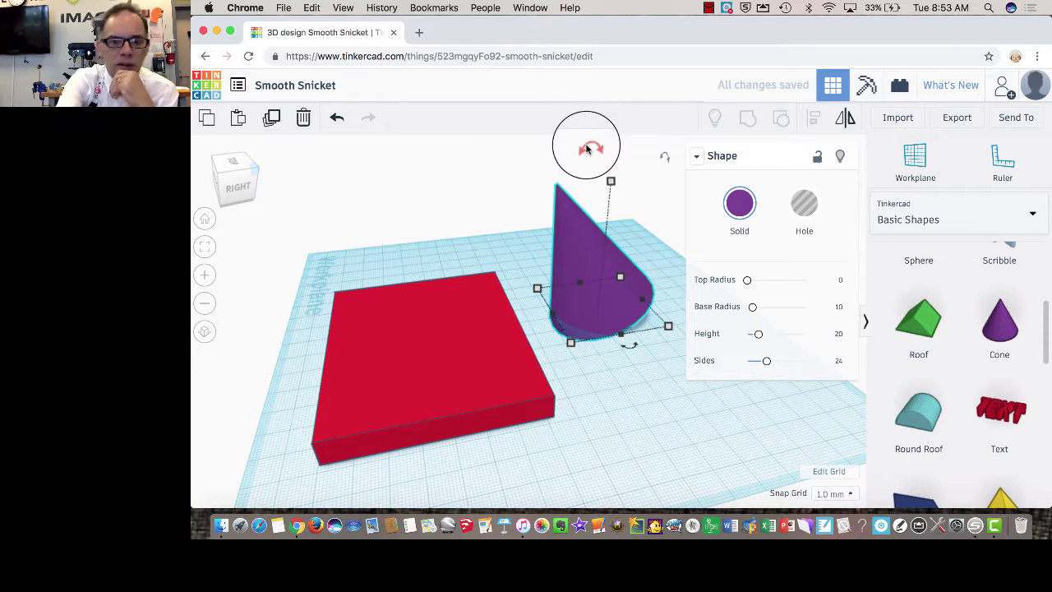
key("ctrl+z")
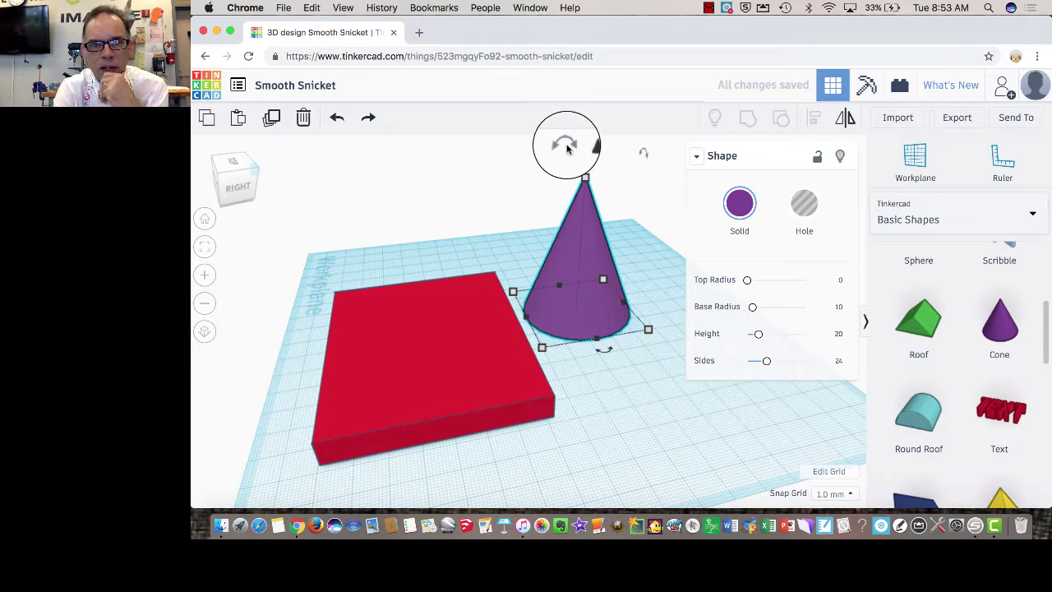
left_click_drag(563, 144, 557, 311)
left_click_drag(591, 245, 445, 258)
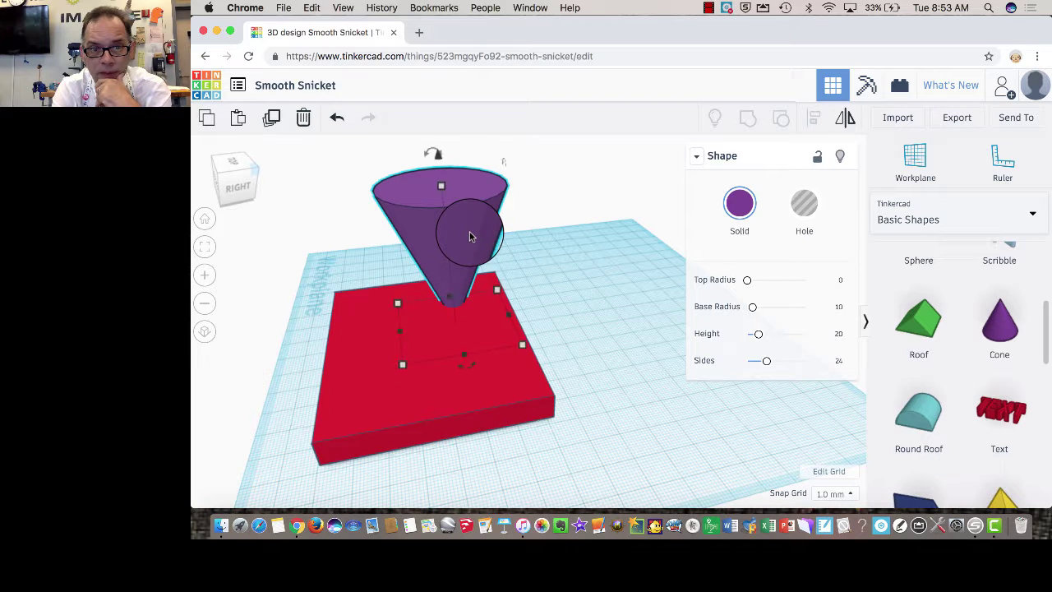
- Duplicate the purple cone, set both of the copy's footprint dimensions to 40, and make it a Hole
key("ctrl+d")
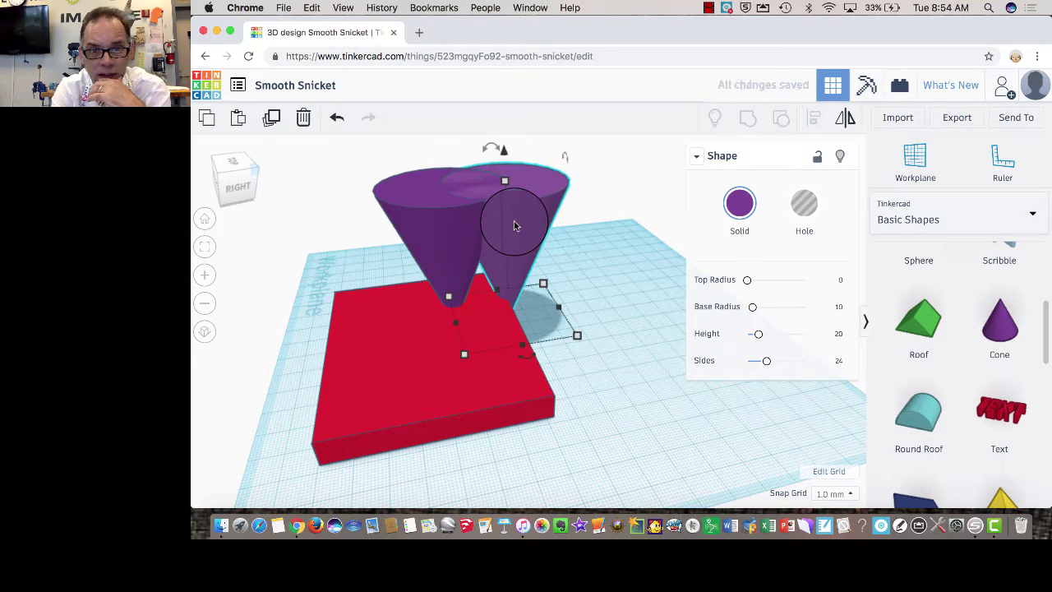
mouse_move(576, 336)
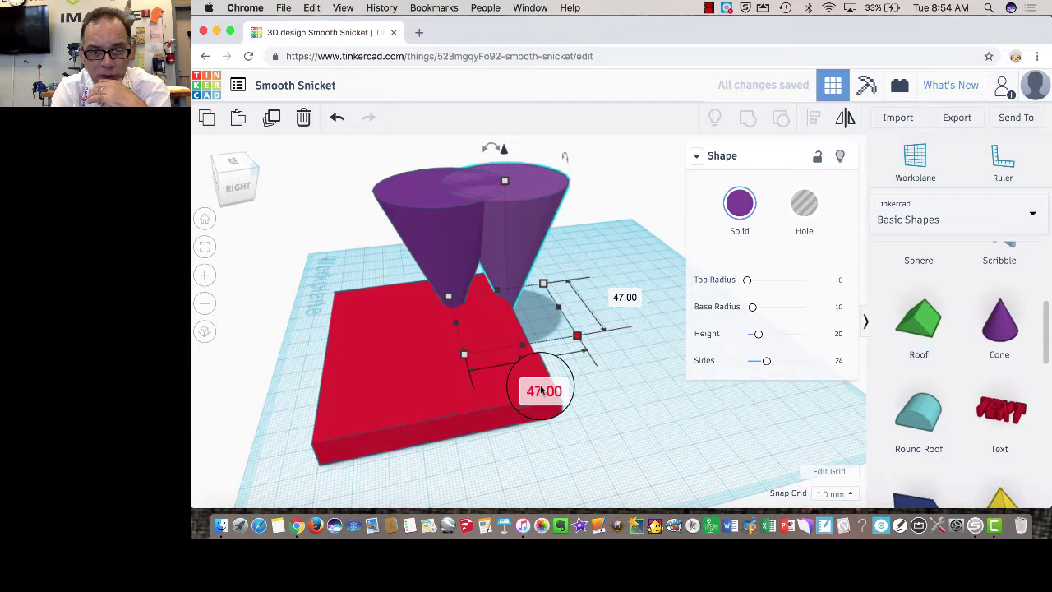
left_click(543, 390)
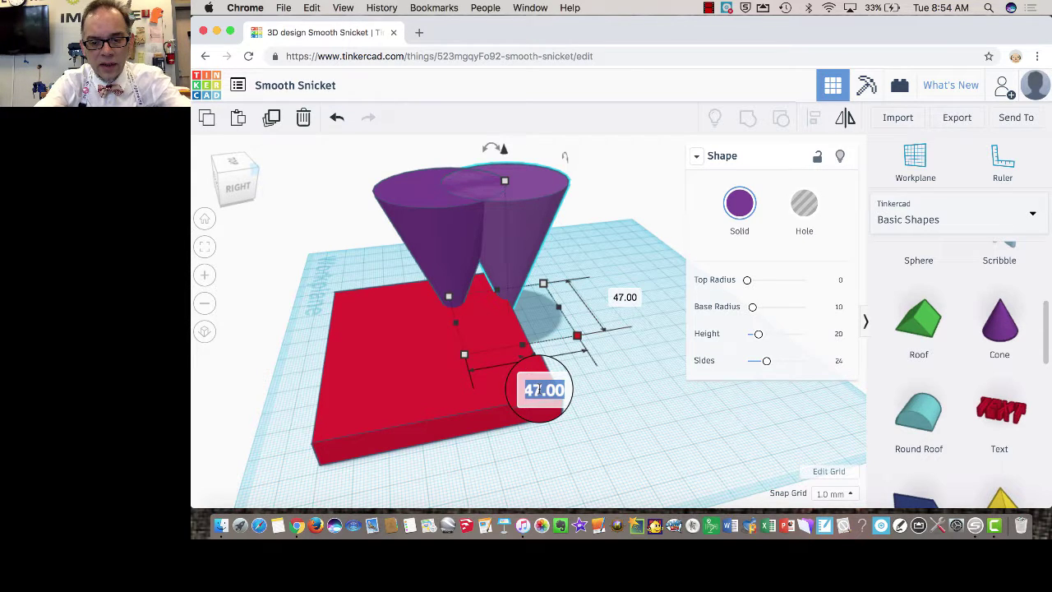
type("40")
left_click(622, 298)
left_click(609, 299)
type("4")
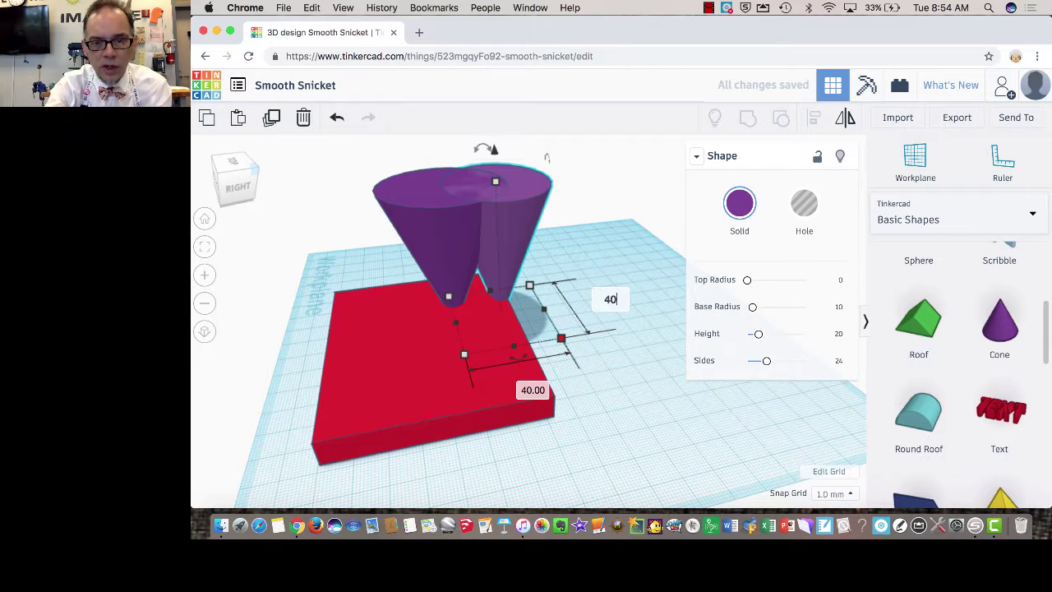
type("0")
left_click(622, 307)
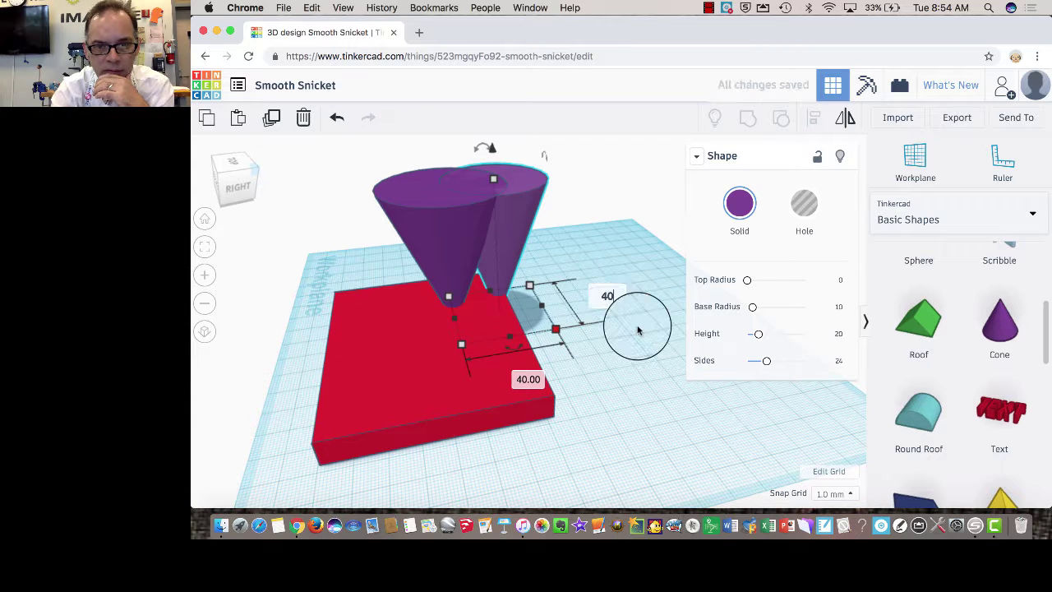
left_click(806, 209)
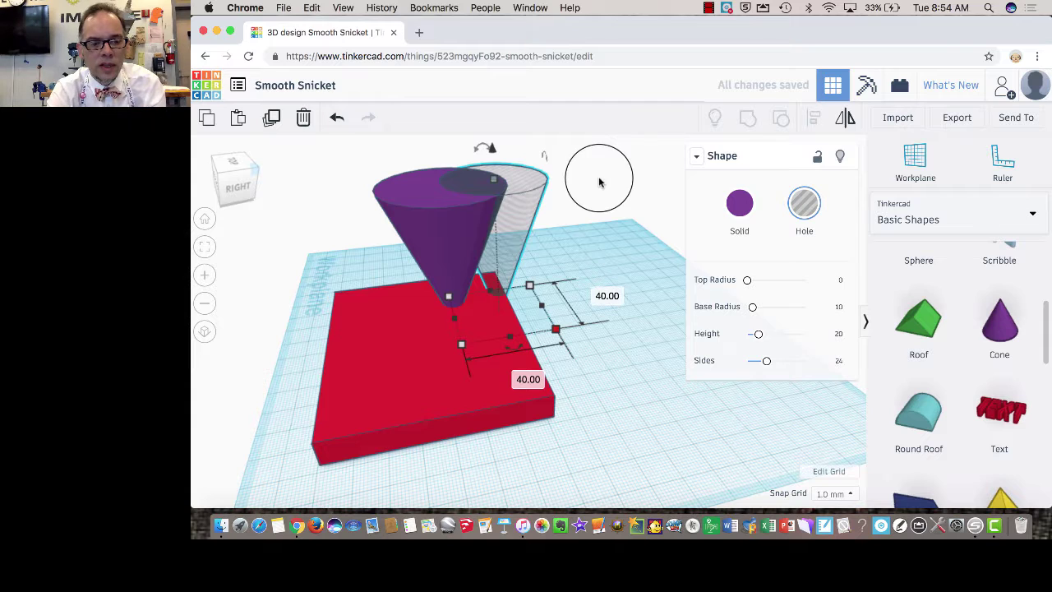
- Centre the hole cone inside the solid cone on both axes and group them into a hollow horn
left_click(443, 229, "shift")
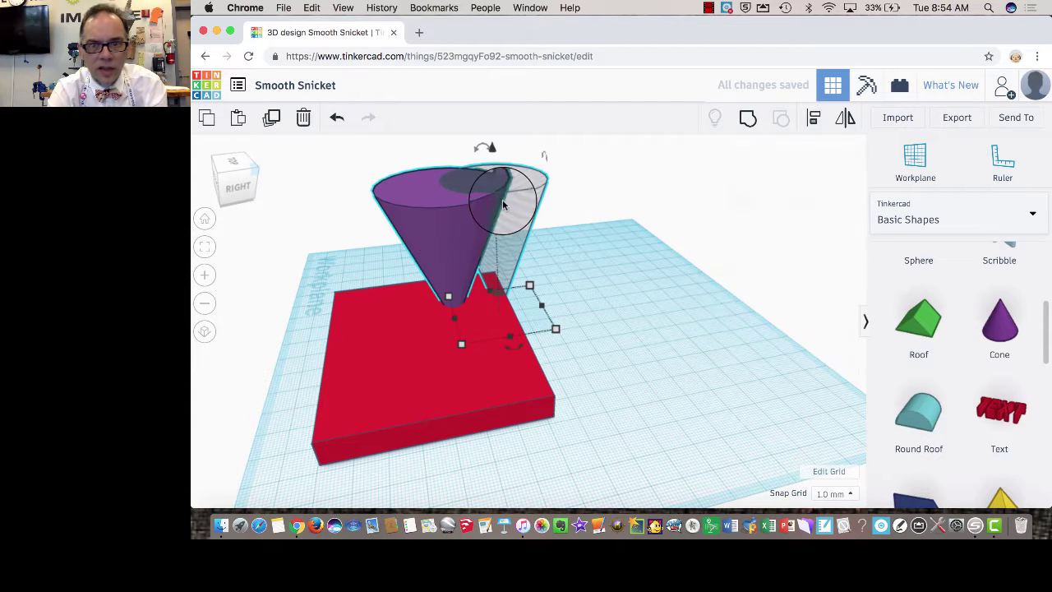
left_click(813, 121)
left_click(582, 273)
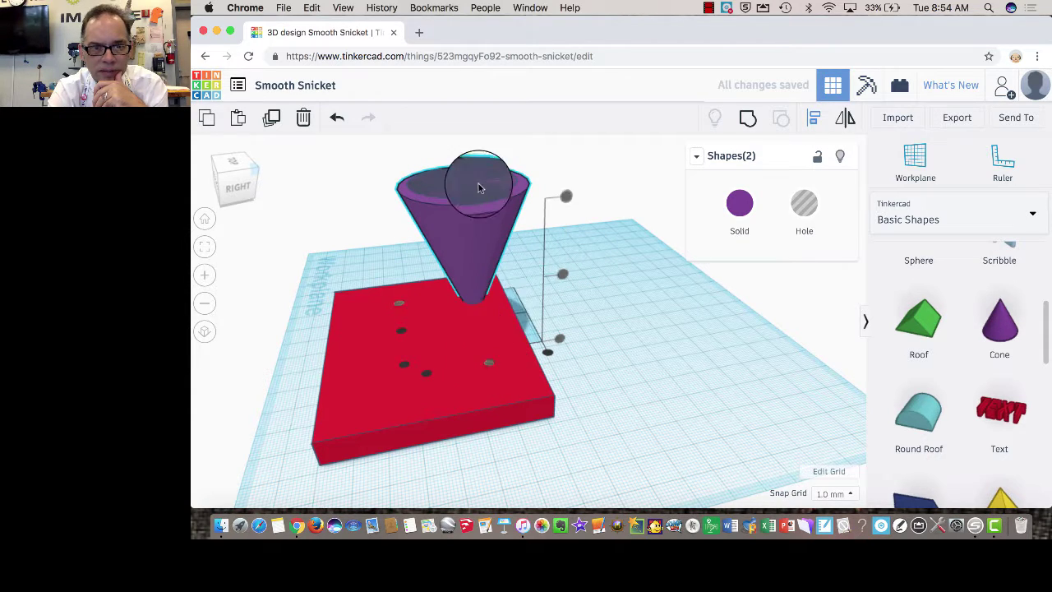
left_click_drag(227, 175, 230, 194)
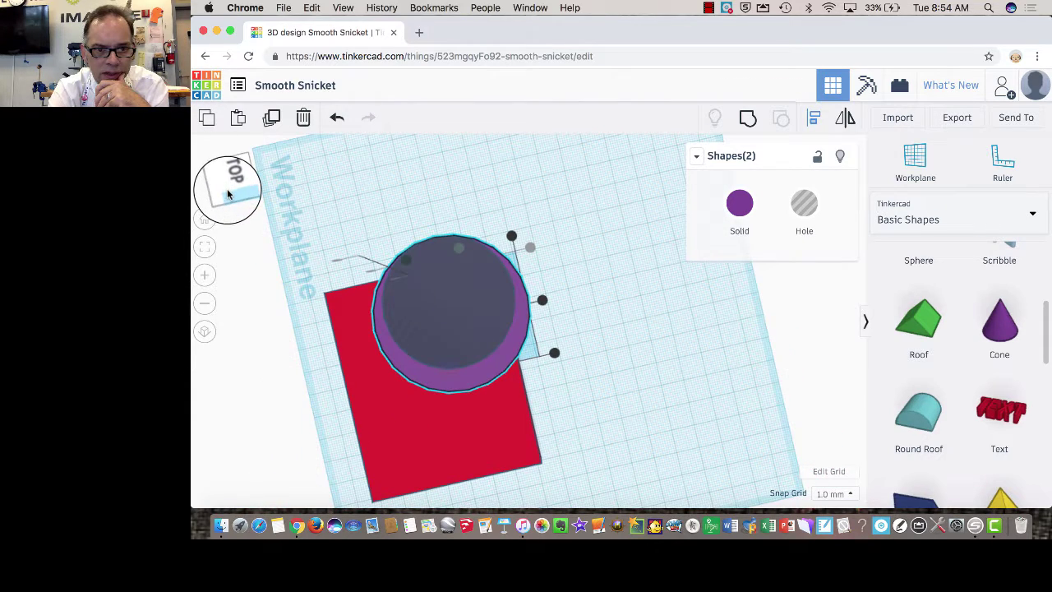
left_click(545, 298)
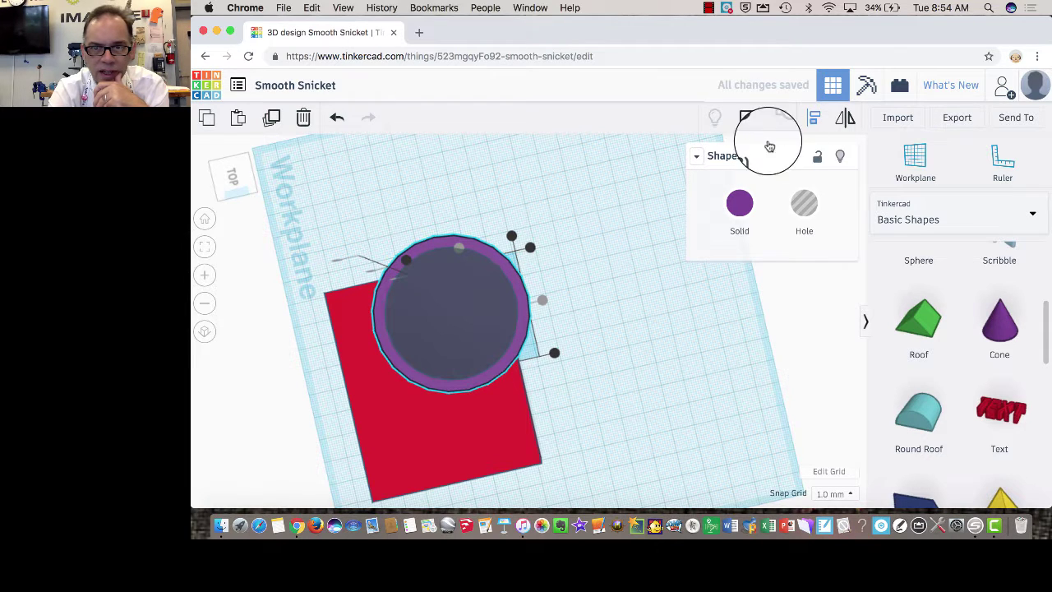
left_click(747, 121)
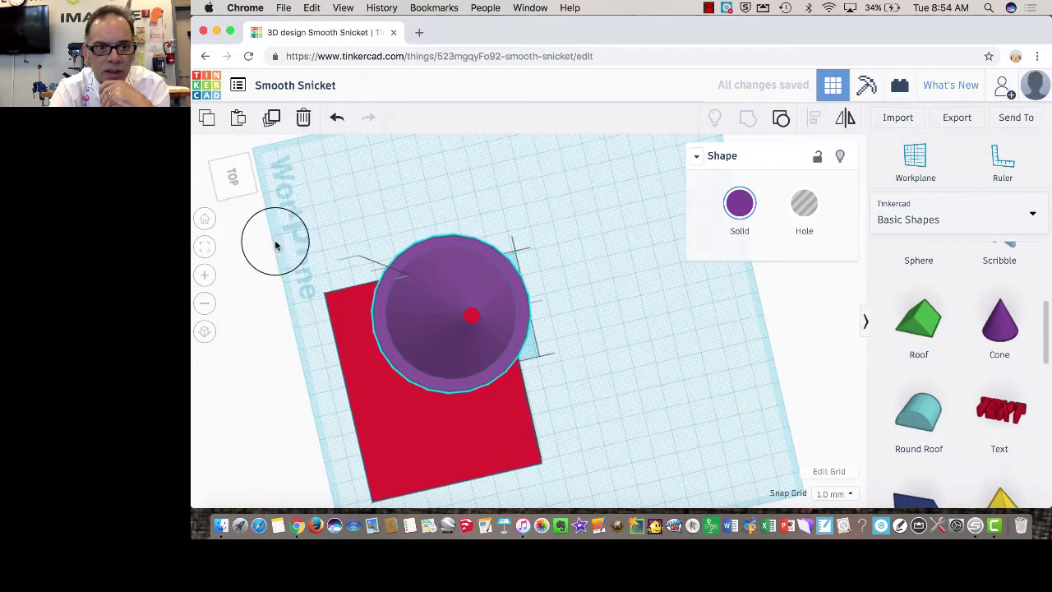
mouse_move(240, 200)
left_mouse_down()
mouse_move(237, 182)
mouse_move(227, 198)
mouse_move(250, 200)
left_mouse_up()
scroll(277, 211, "down", 3)
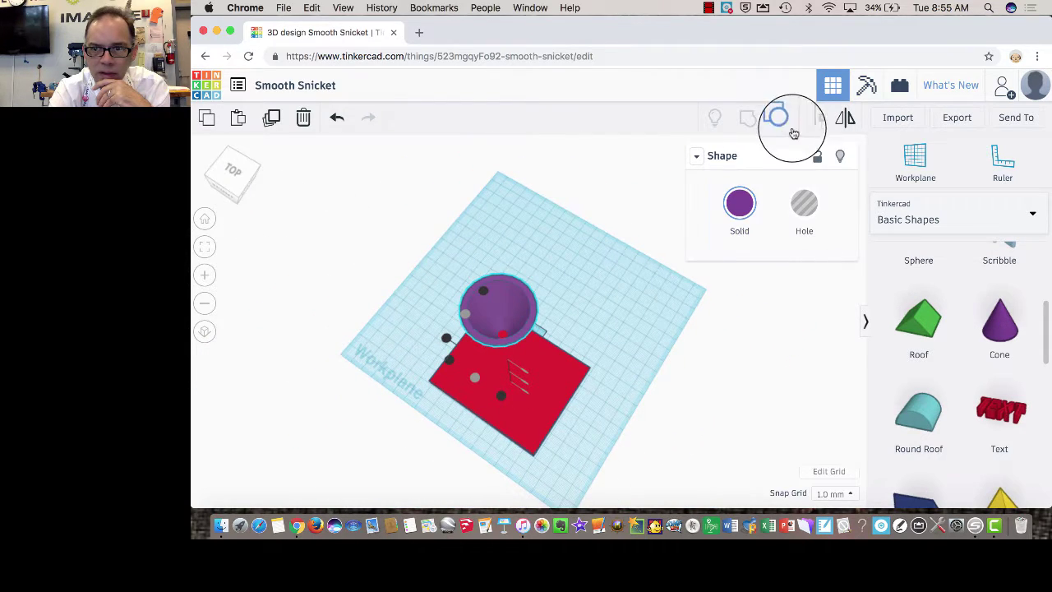
- Deselect the horn and place a new workplane on the red slab's top face
left_click(608, 224)
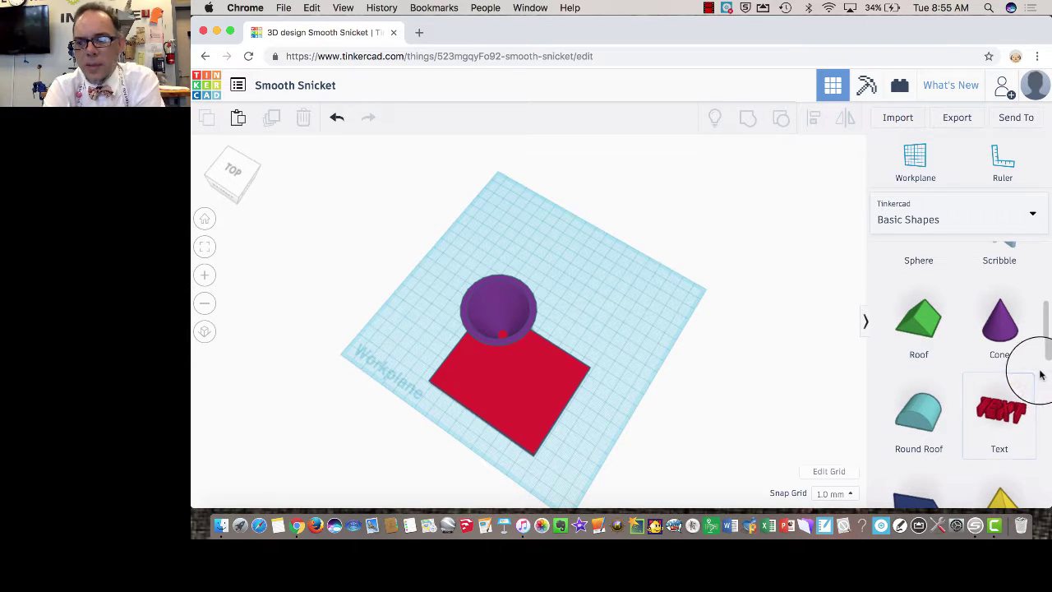
left_click_drag(1046, 355, 1038, 505)
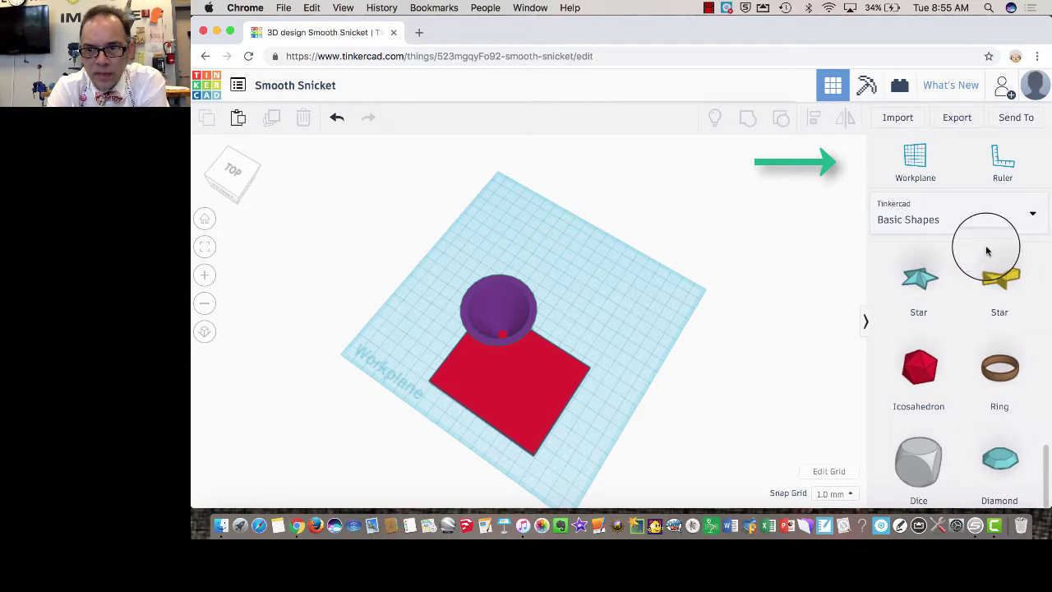
left_click(919, 156)
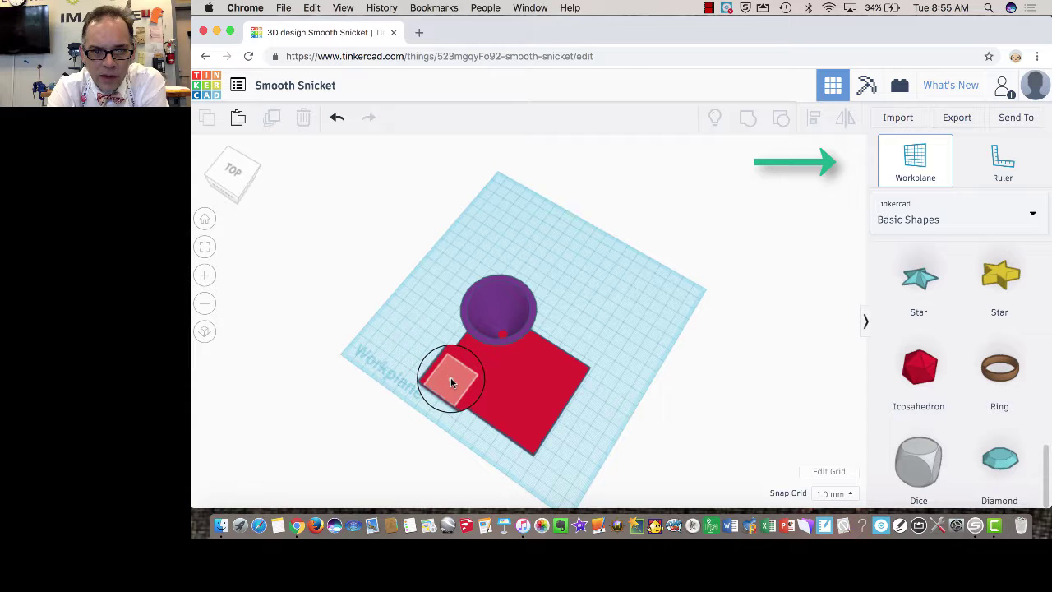
left_click(450, 376)
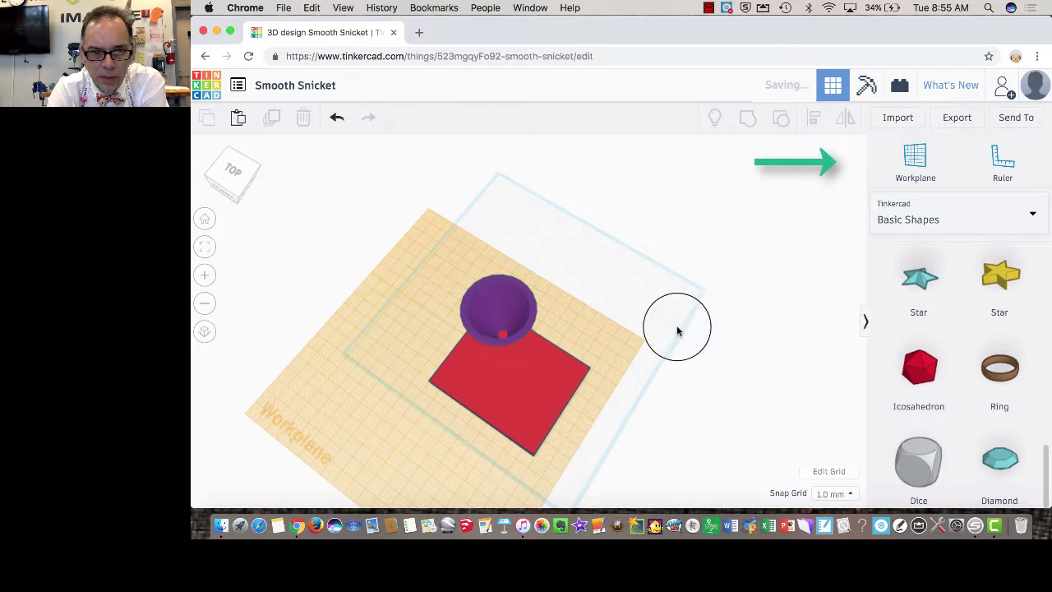
- Drop a teal star onto the red slab and nudge it toward the lower-left corner
left_click_drag(918, 281, 448, 384)
scroll(446, 384, "down", 2)
scroll(447, 383, "up", 4)
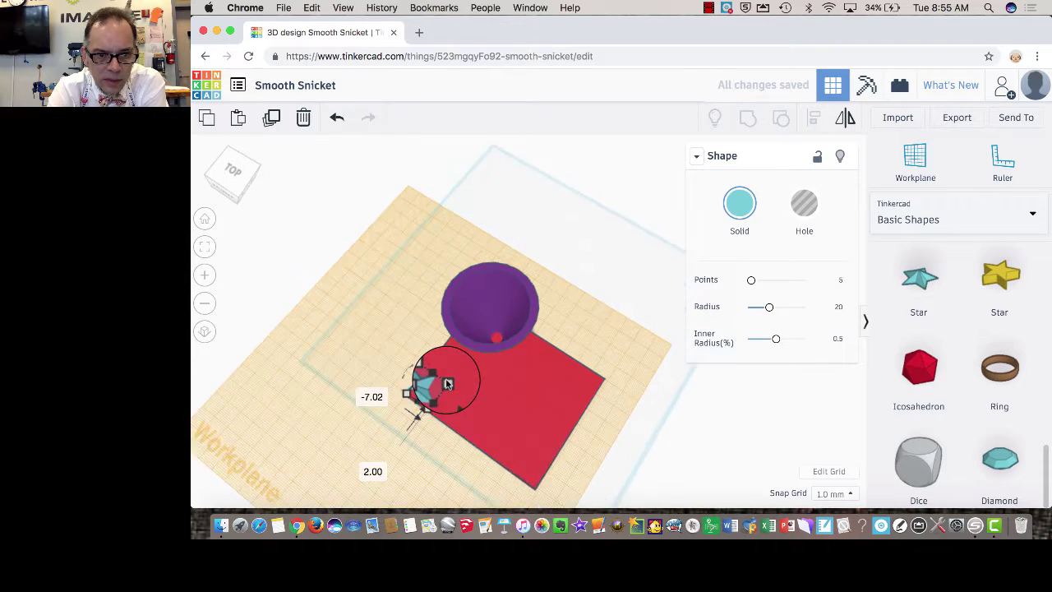
scroll(447, 382, "up", 3)
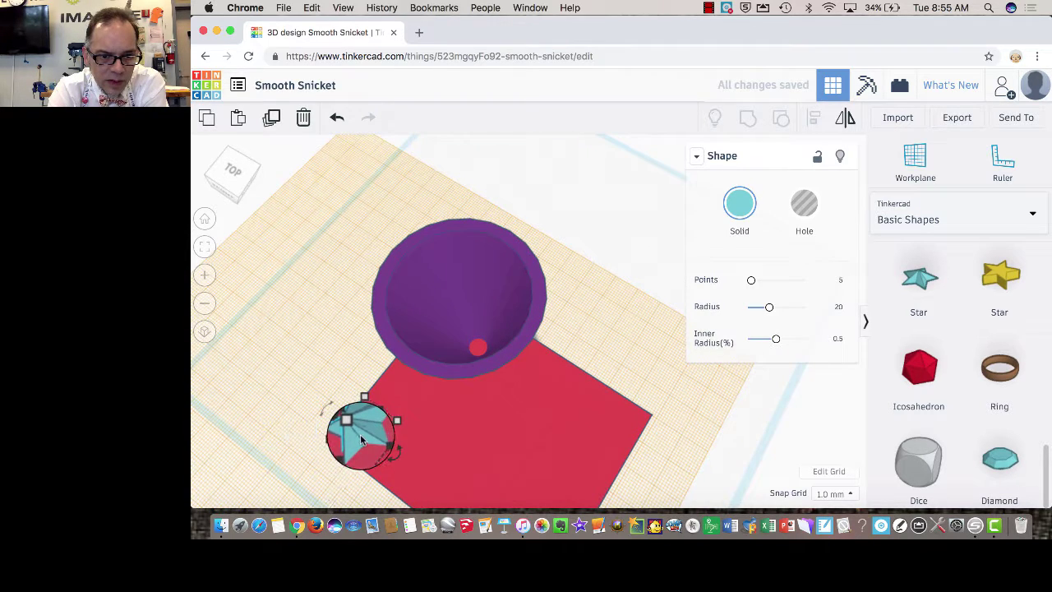
left_click_drag(360, 438, 367, 442)
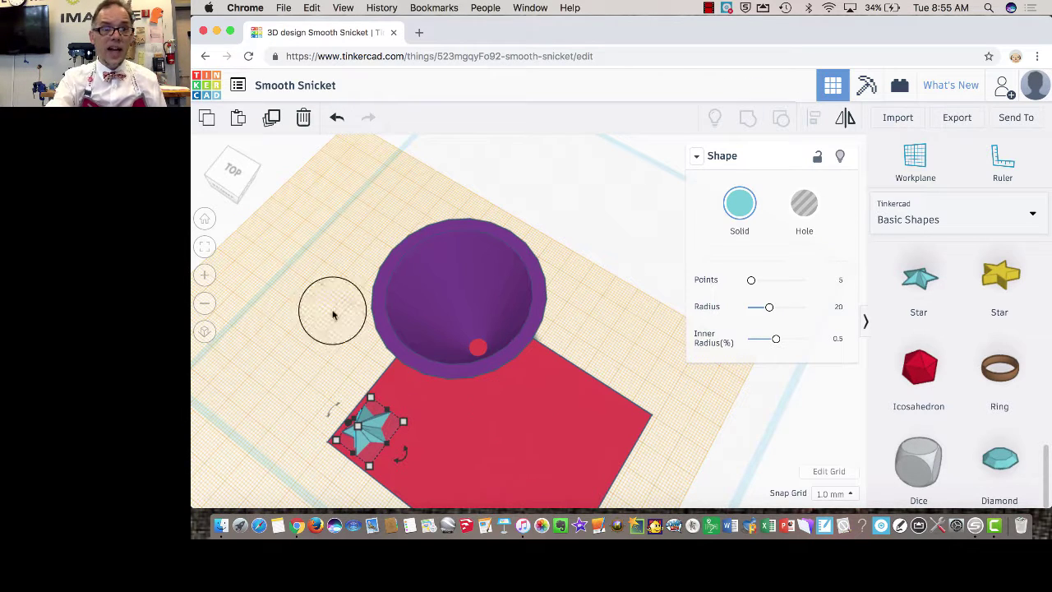
- Paste a copy of the teal star, undoing a stray pasted cone, and move it off the original
left_click(274, 122)
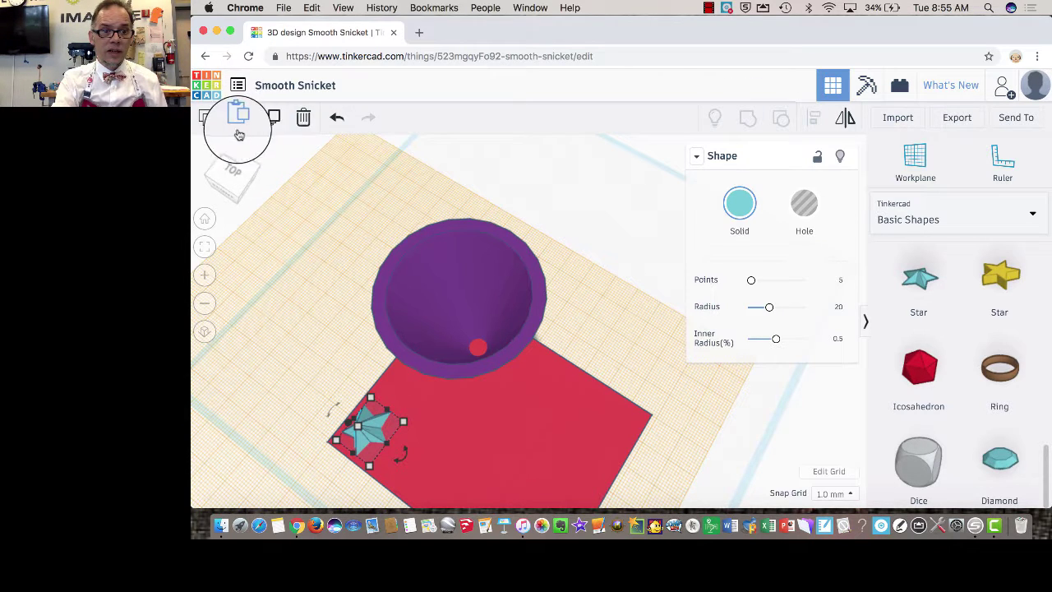
left_click(276, 123)
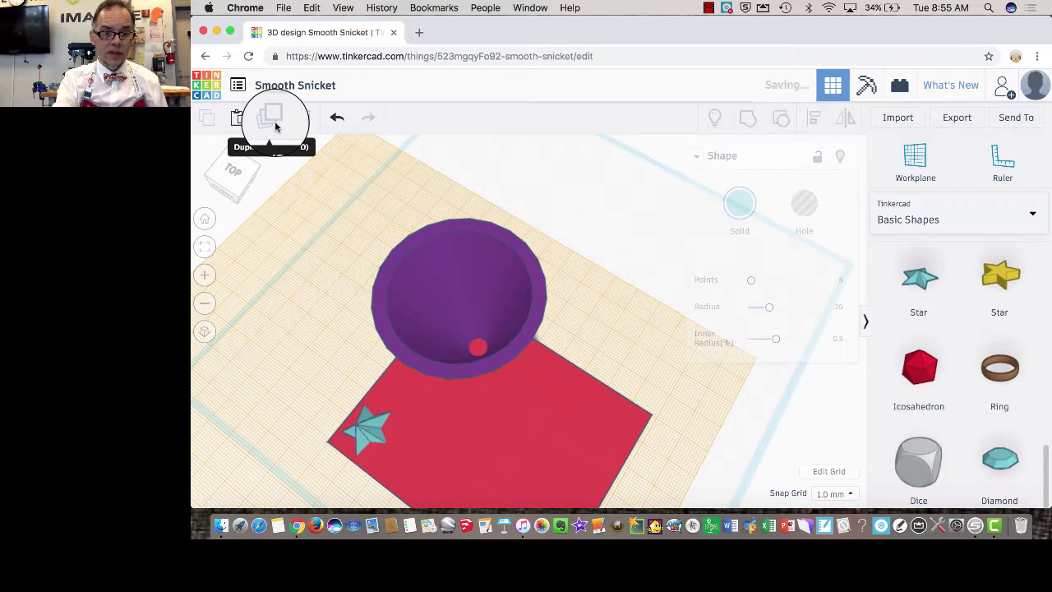
left_click(236, 120)
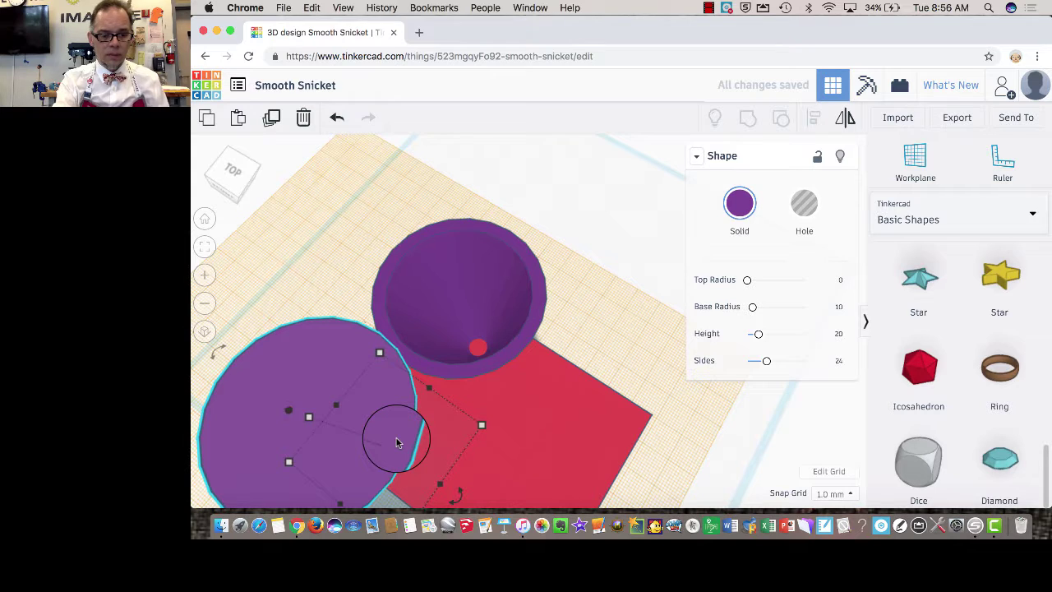
key("ctrl+z")
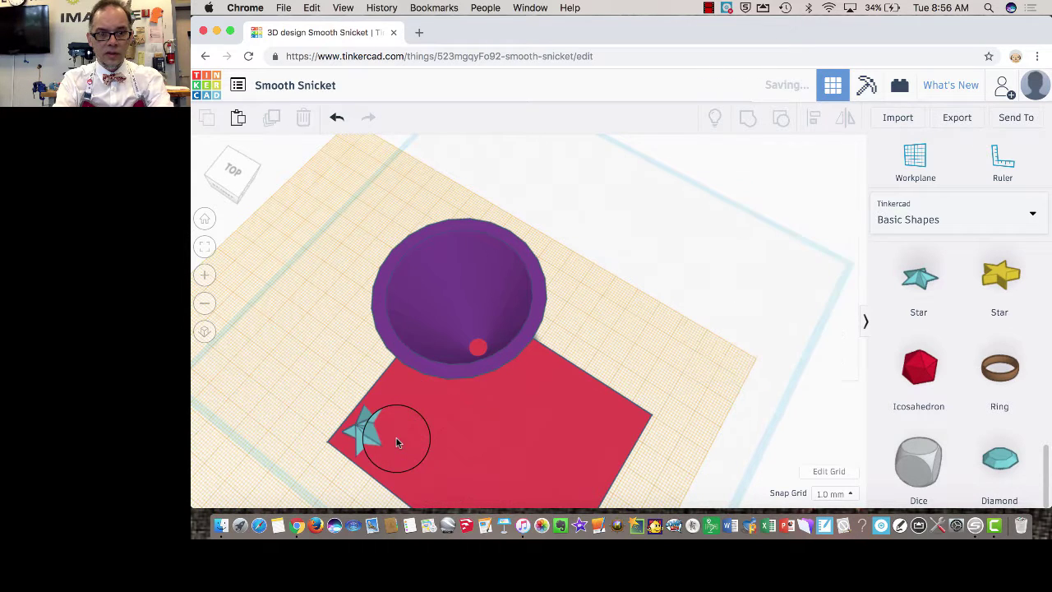
left_click(374, 440)
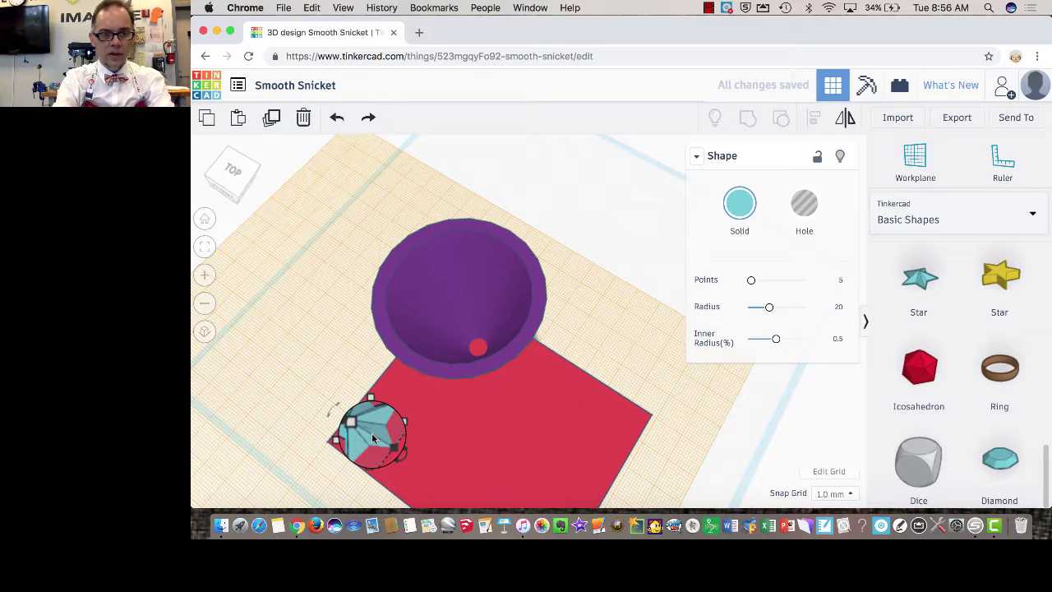
left_click(237, 120)
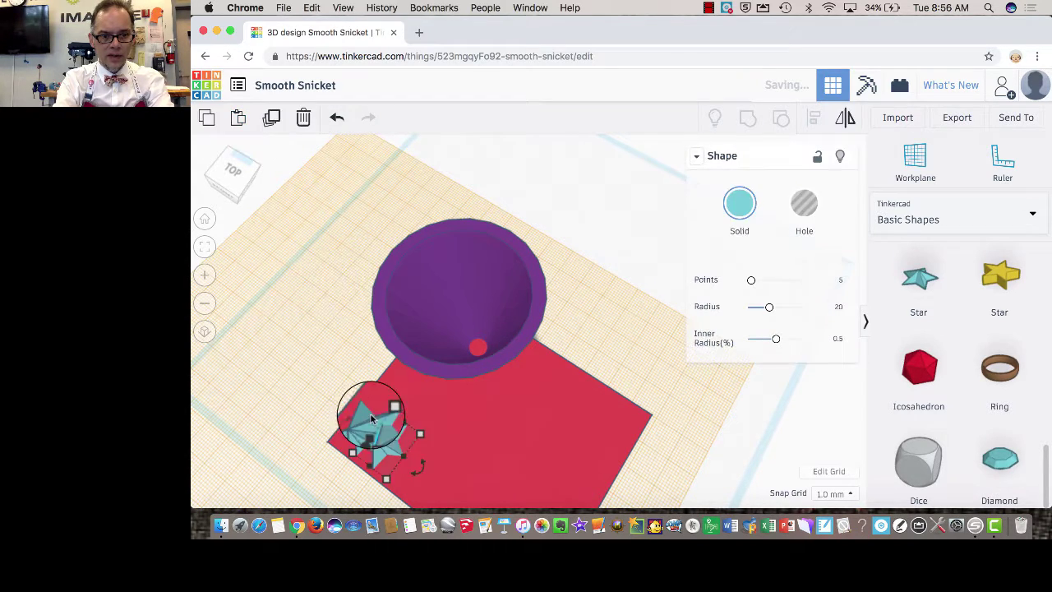
left_click_drag(364, 428, 403, 462)
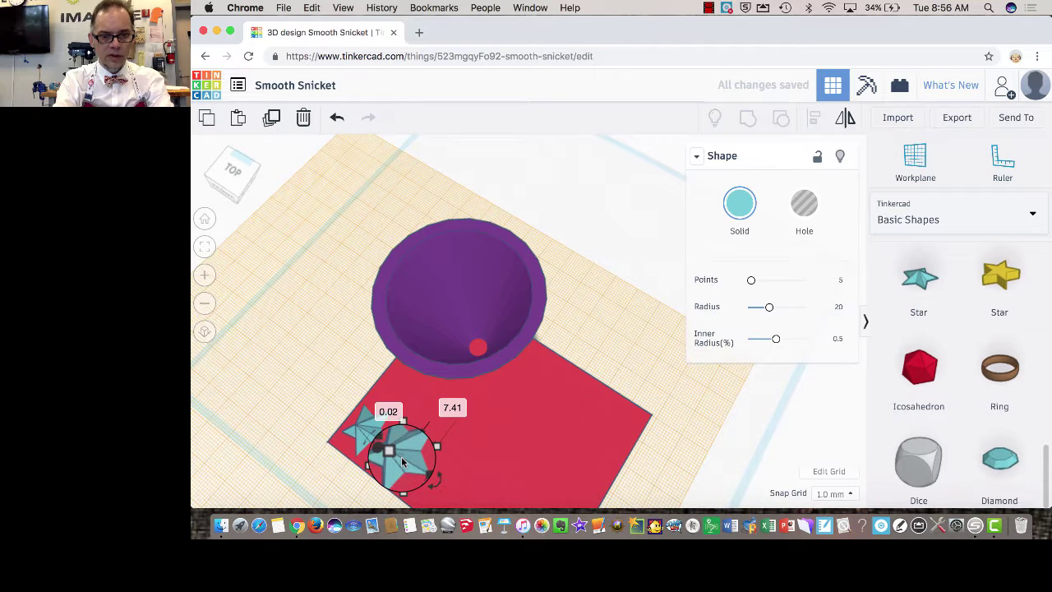
scroll(402, 462, "down", 5)
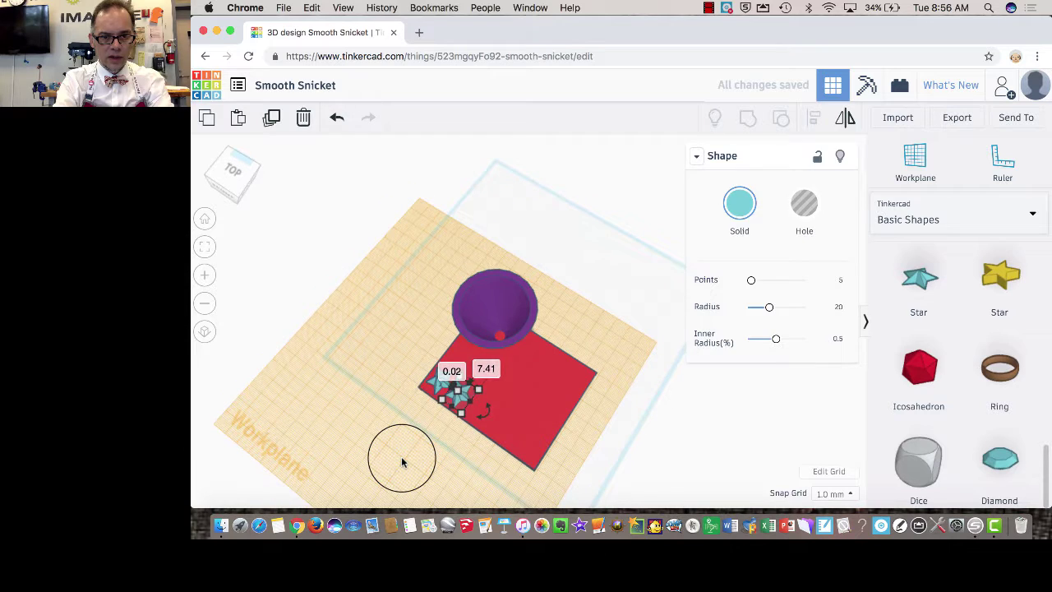
left_click(402, 462)
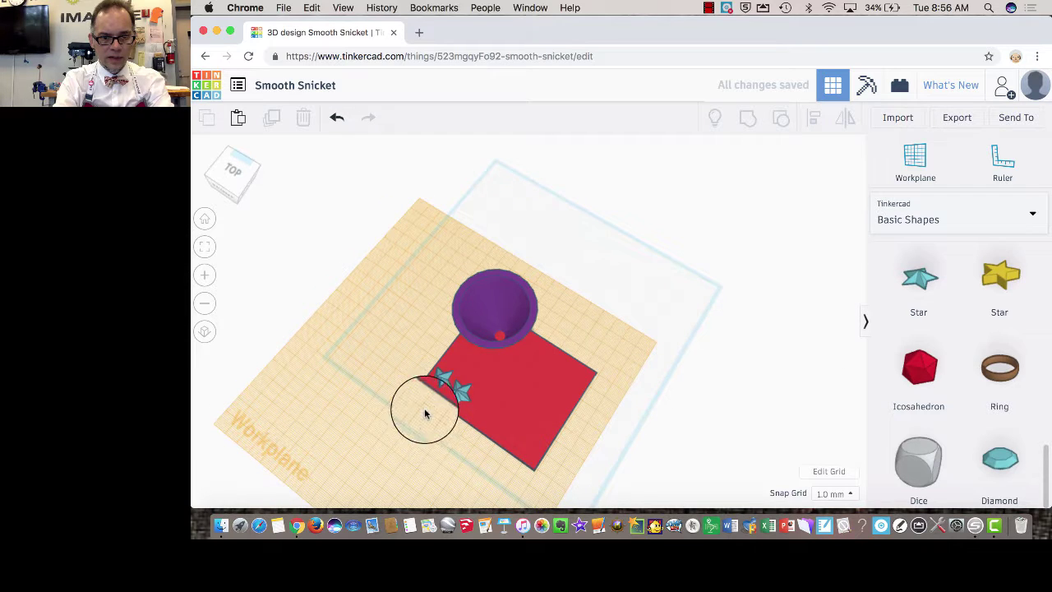
- Reposition the second star, undoing accidental resizes and nudges, then rotate it to match the first
left_click(465, 397)
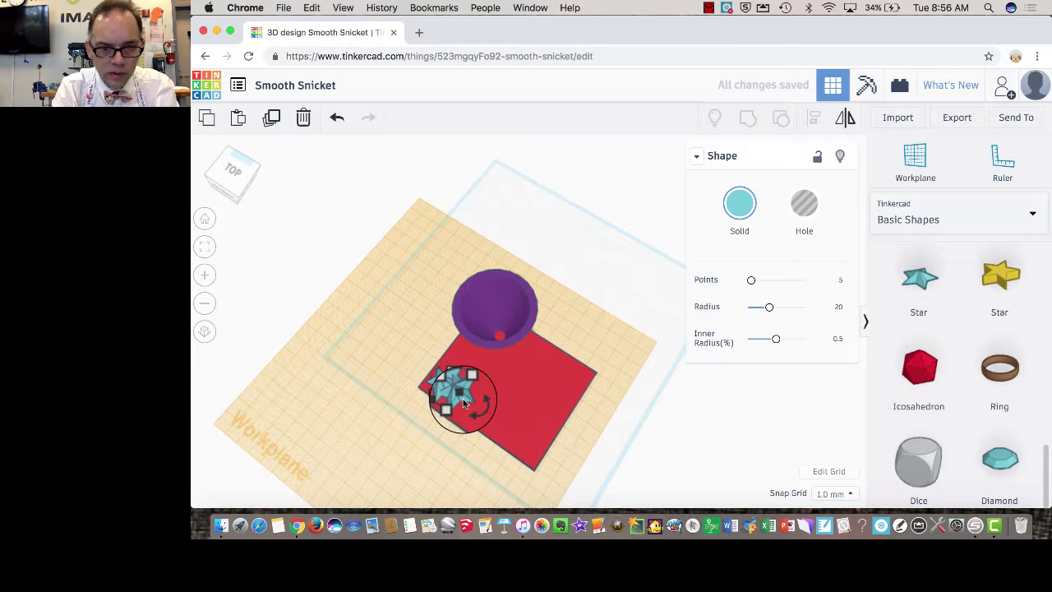
left_click_drag(476, 409, 504, 425)
key("super+z")
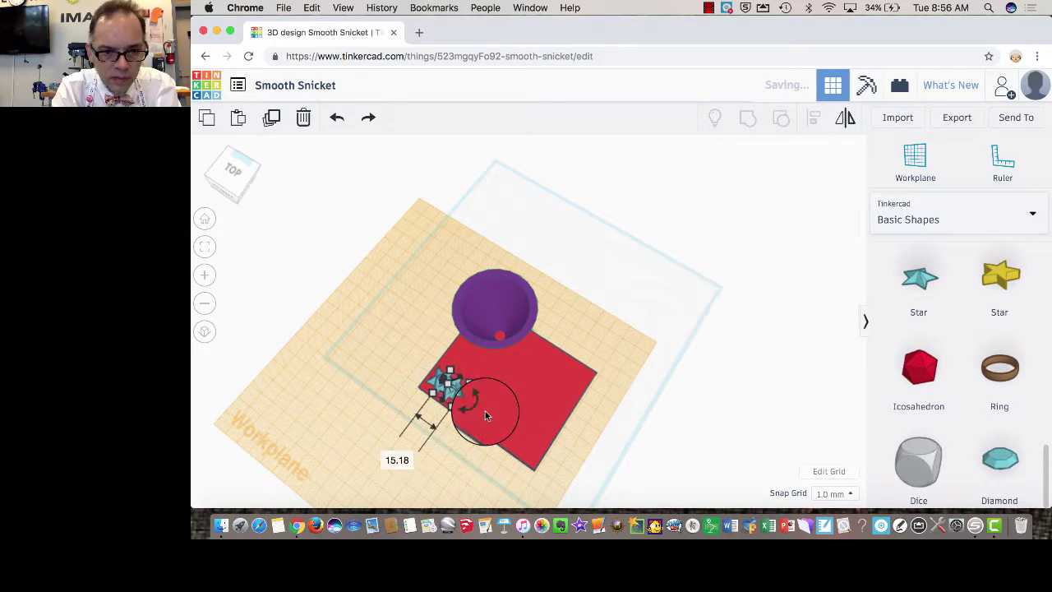
key("Escape")
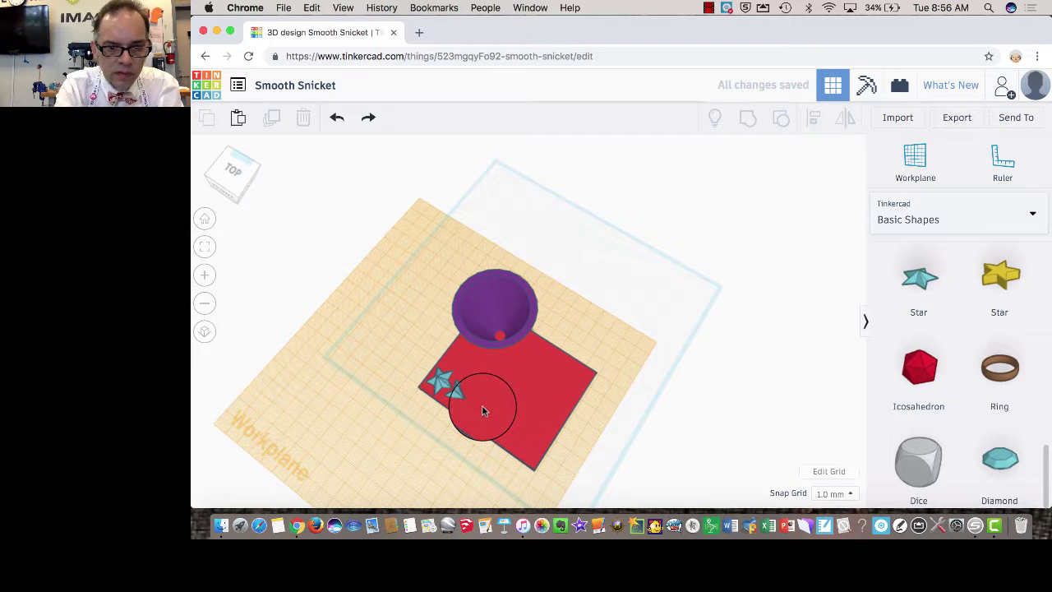
left_click(448, 383)
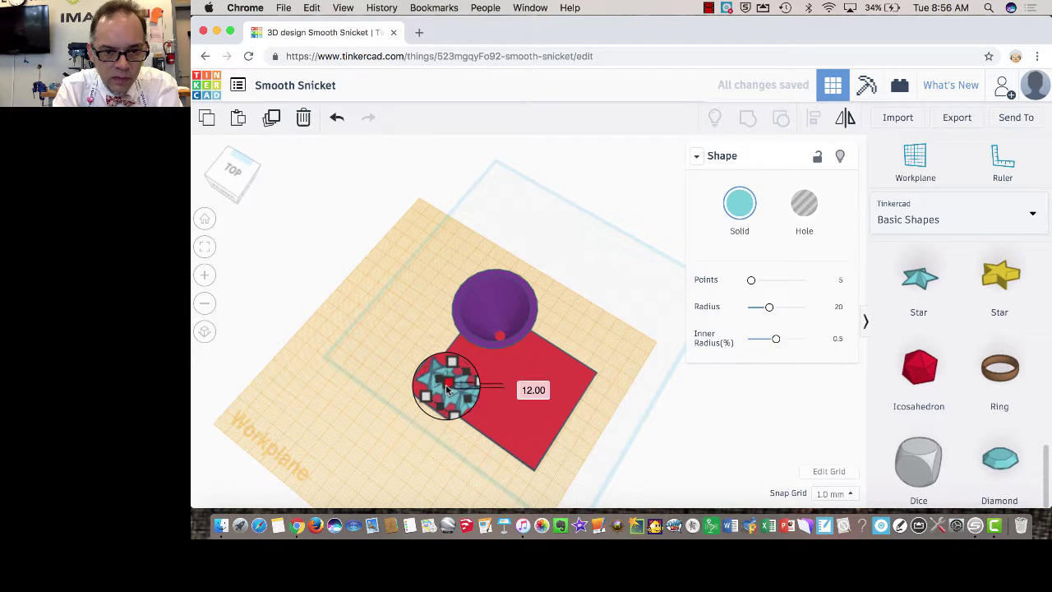
left_click_drag(451, 383, 450, 393)
scroll(449, 393, "down", 3)
scroll(449, 391, "up", 5)
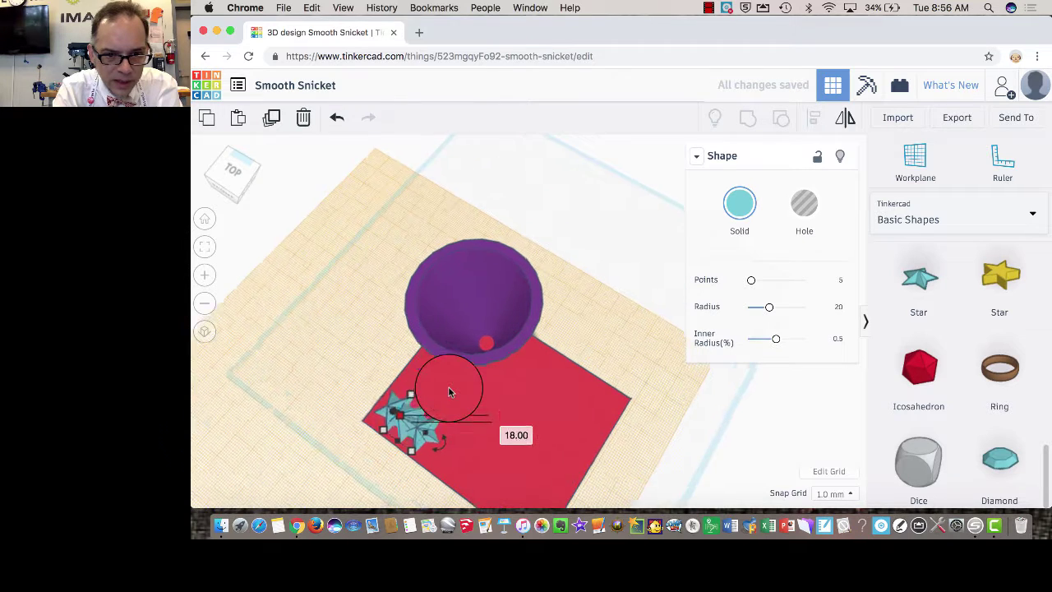
left_click_drag(373, 438, 380, 446)
key("super+z")
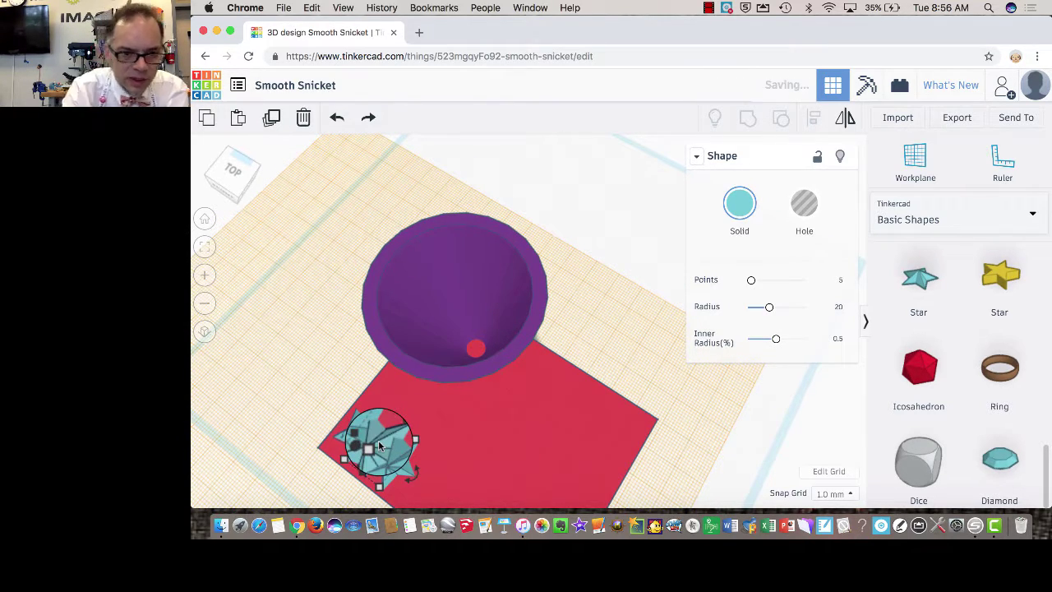
key("super+z")
key("super+z")
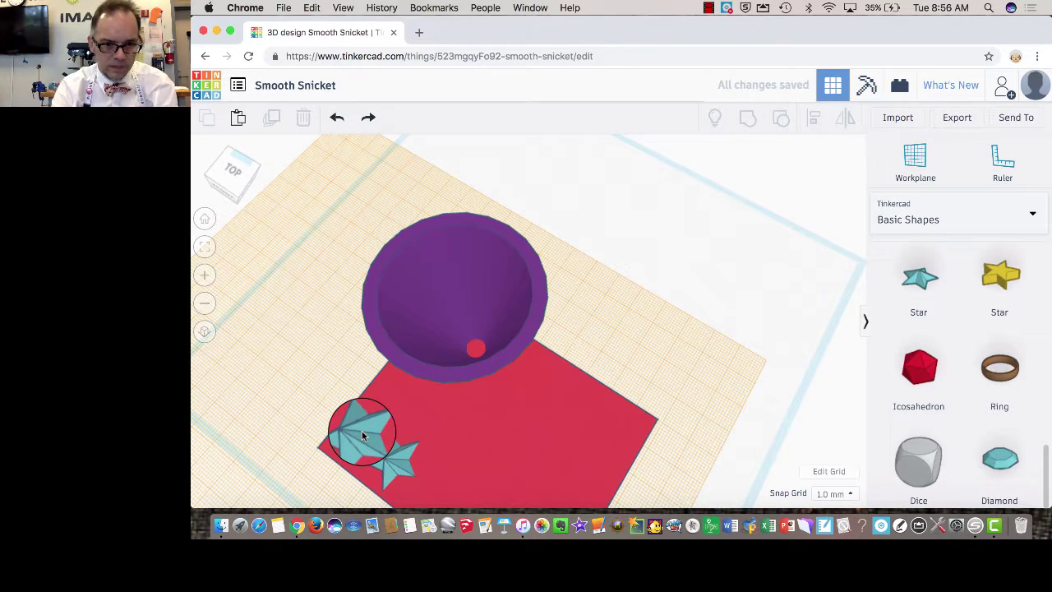
left_click(363, 436)
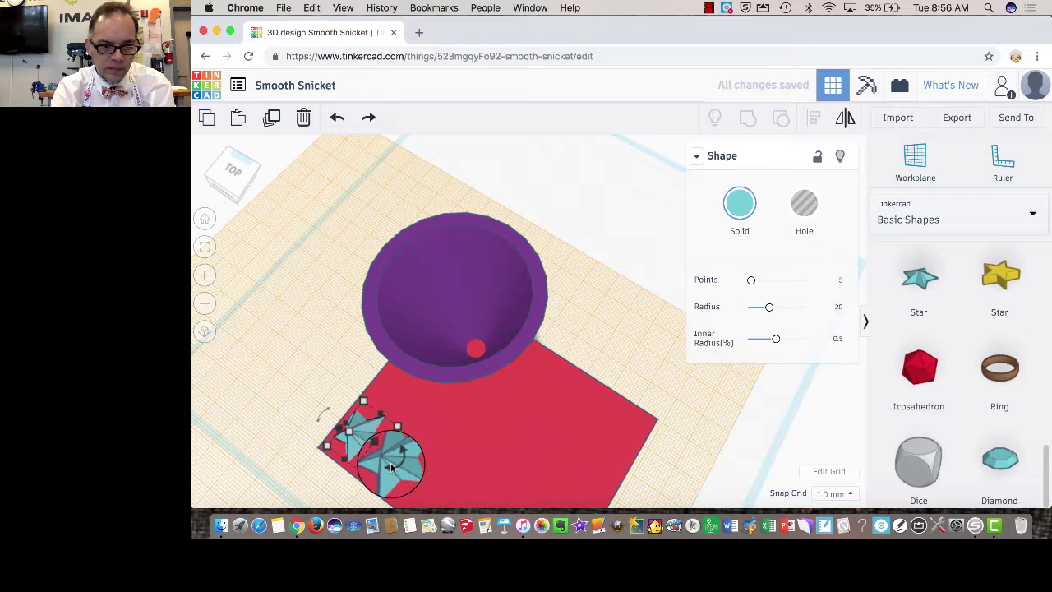
left_click_drag(409, 467, 442, 460)
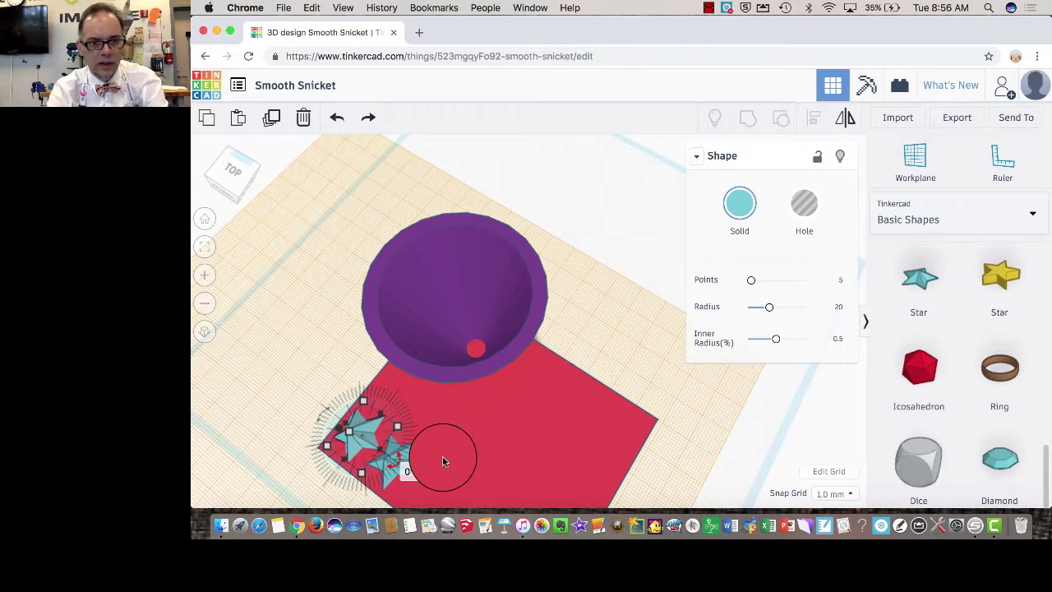
- Select both teal stars, duplicate them, and slide the copies along the slab edge
left_click(443, 460)
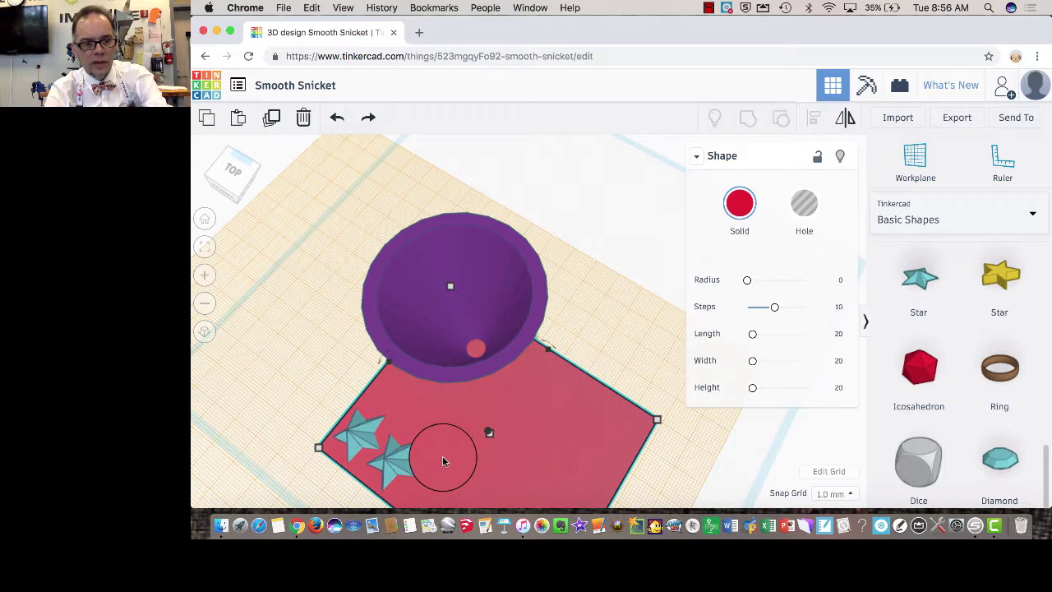
left_click(396, 460)
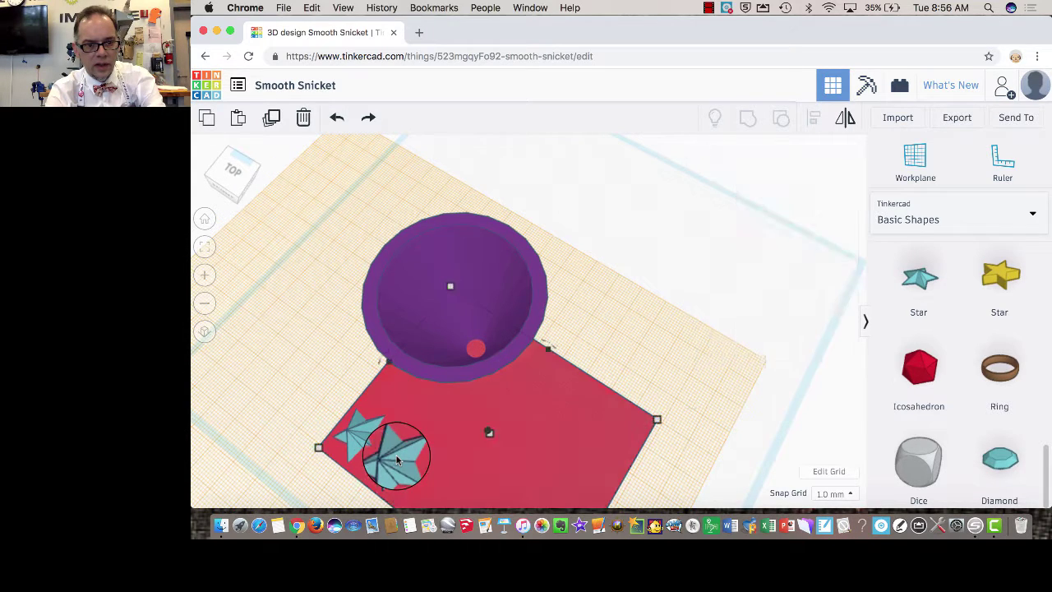
left_click(355, 433, "shift")
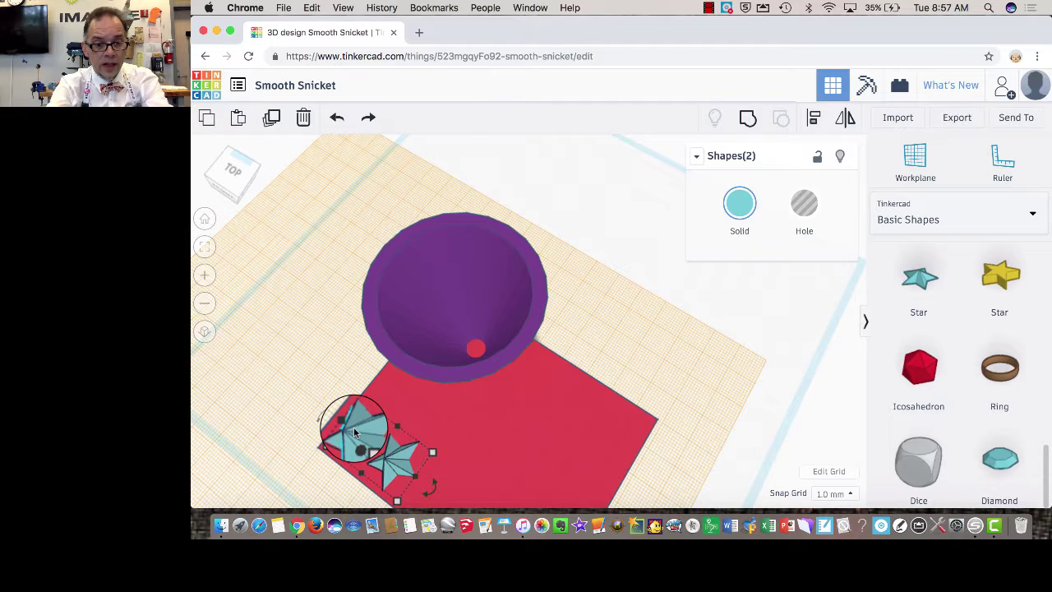
key("ctrl+d")
scroll(460, 414, "down", 1)
scroll(460, 420, "down", 4)
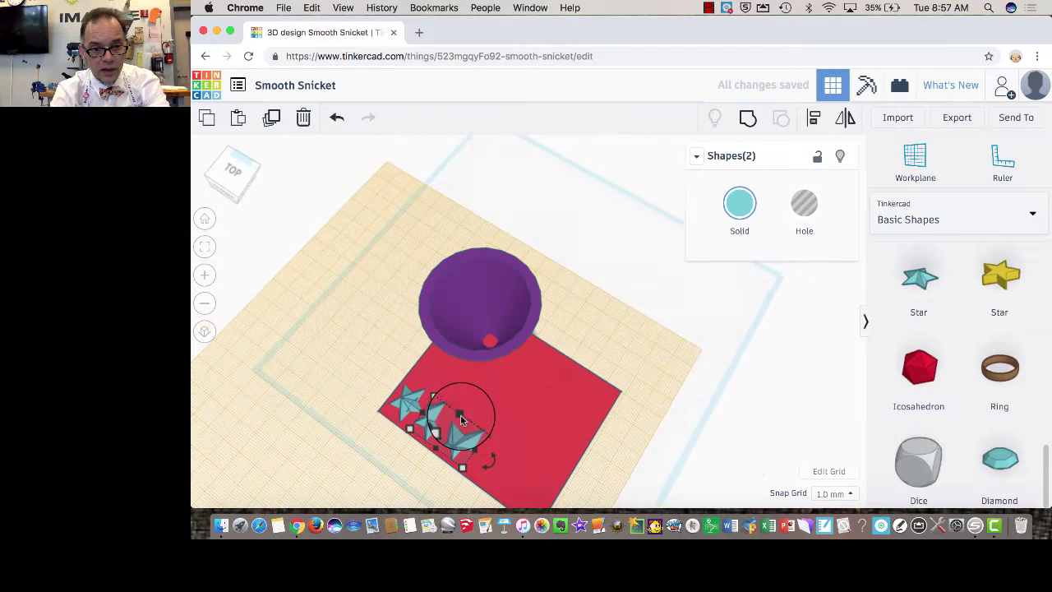
left_click_drag(473, 409, 498, 427)
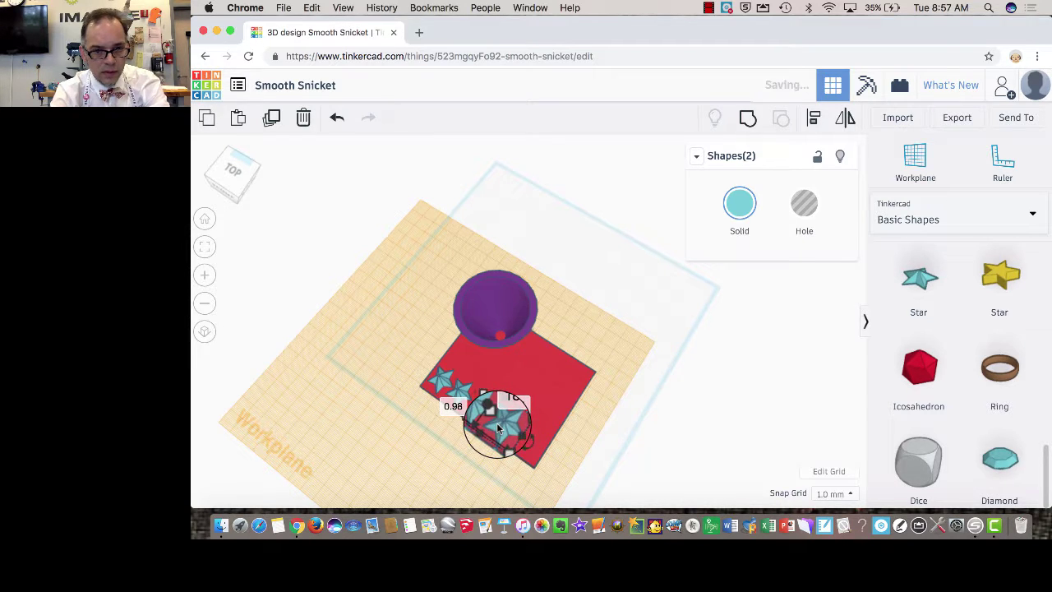
- Slide the copied star into the row and align all four stars along their centres
left_click_drag(498, 428, 442, 380)
left_click(442, 376, "shift")
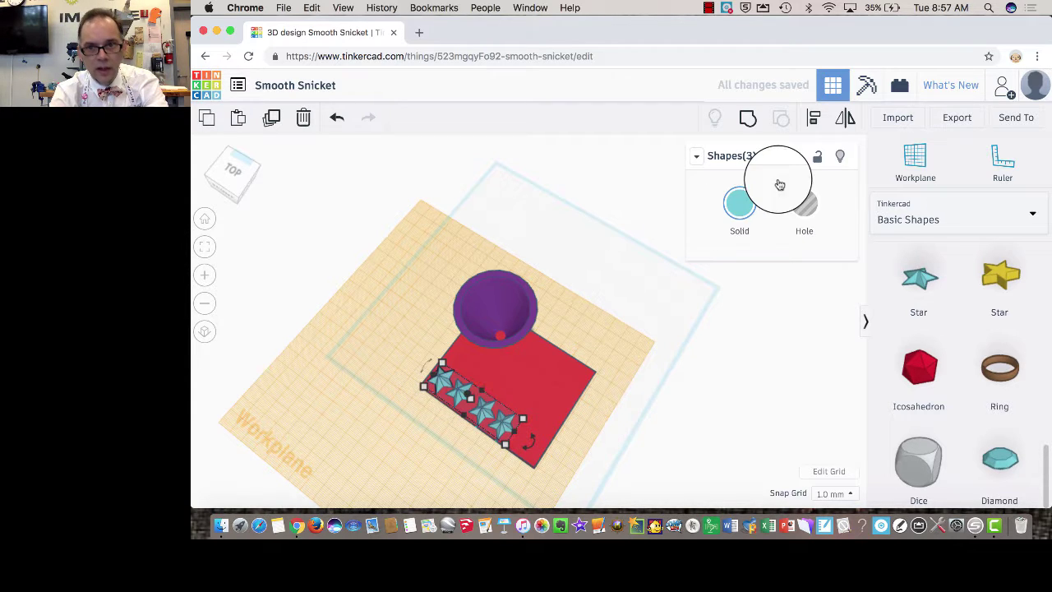
left_click(805, 120)
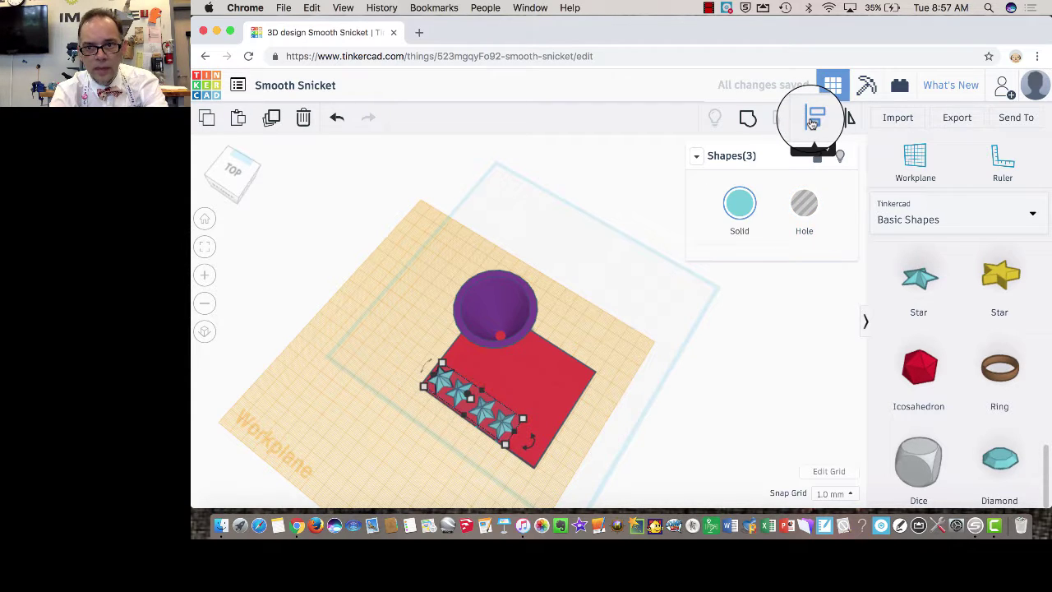
left_click(419, 365)
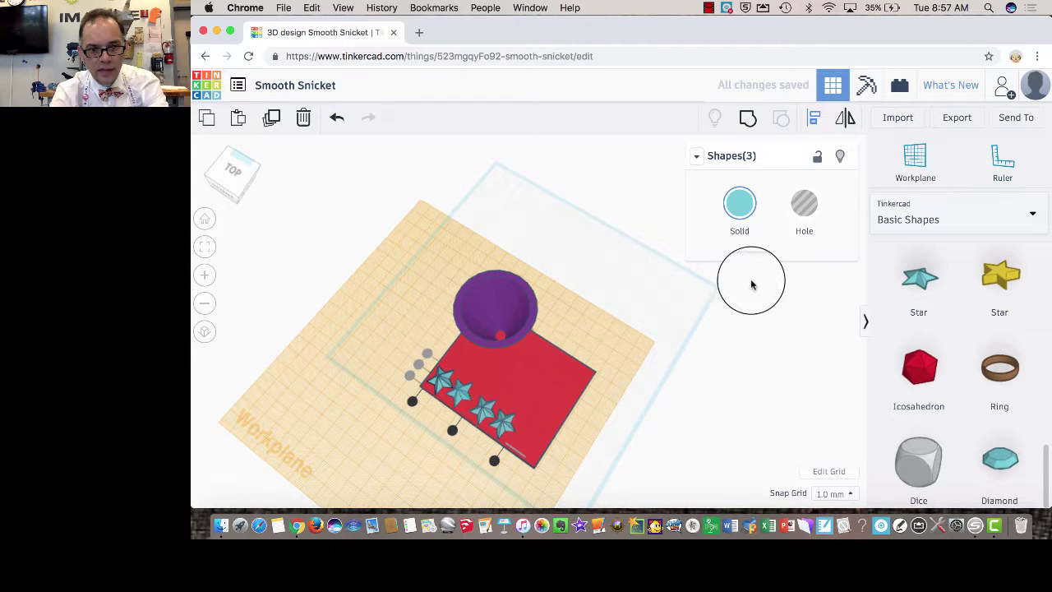
left_click(768, 348)
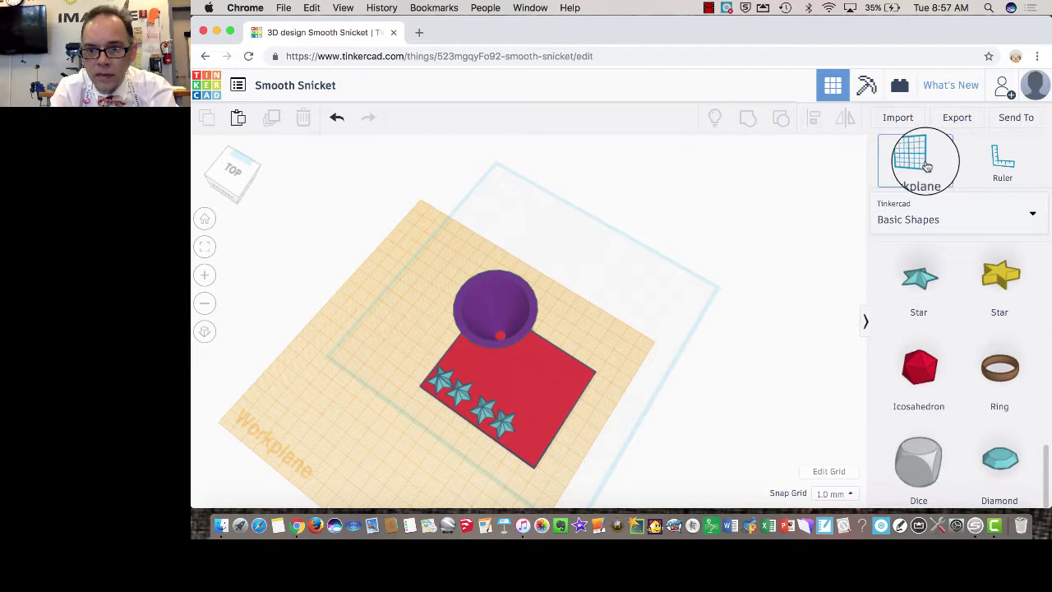
- Reset the workplane to the ground grid and orbit back to a top-down view
left_click(925, 164)
left_click(623, 280)
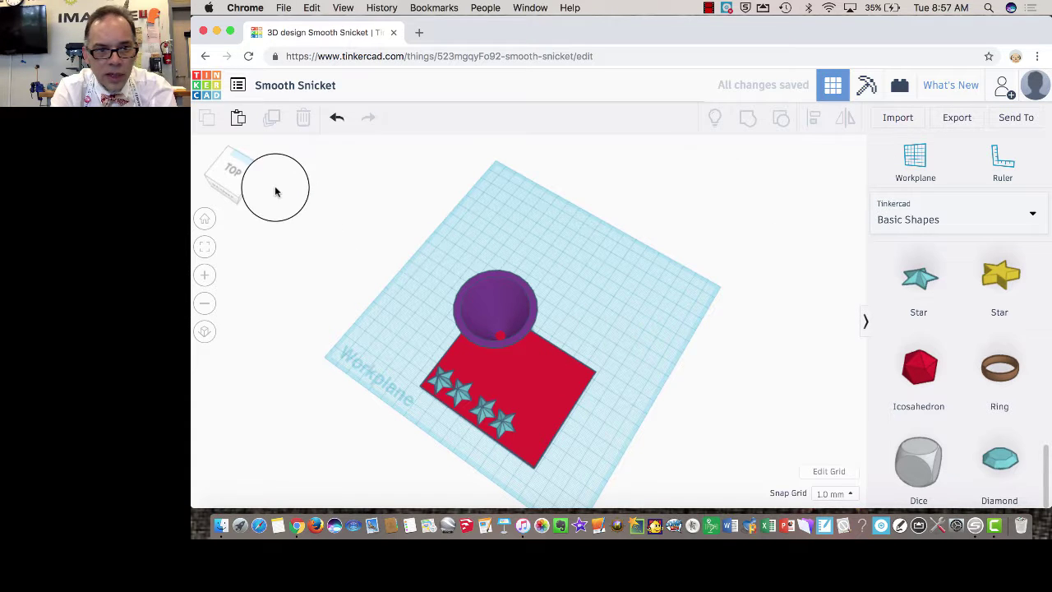
left_click(234, 171)
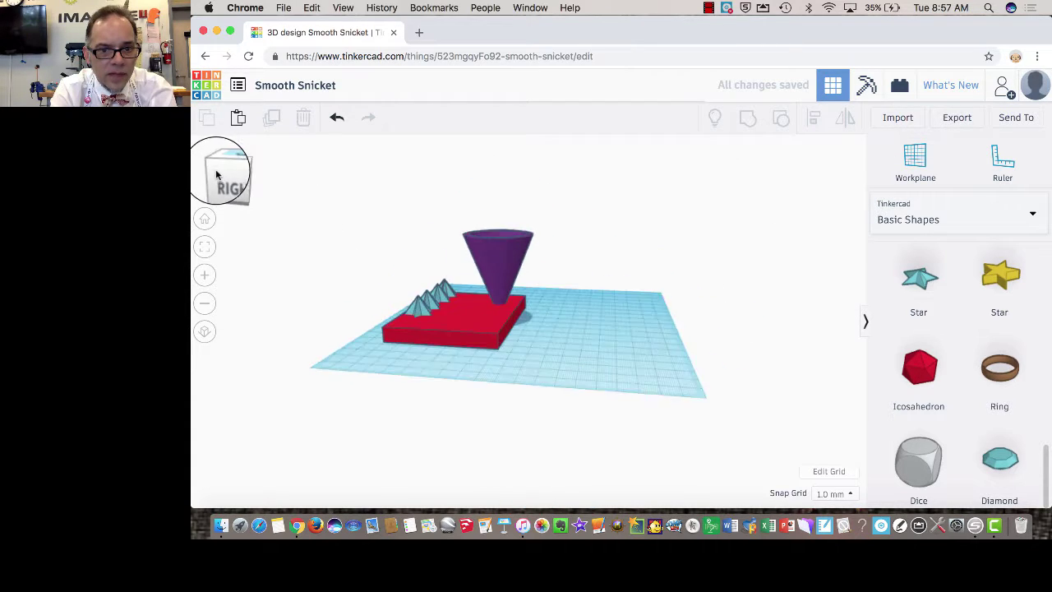
mouse_move(217, 174)
left_mouse_down()
mouse_move(206, 171)
mouse_move(236, 178)
left_mouse_up()
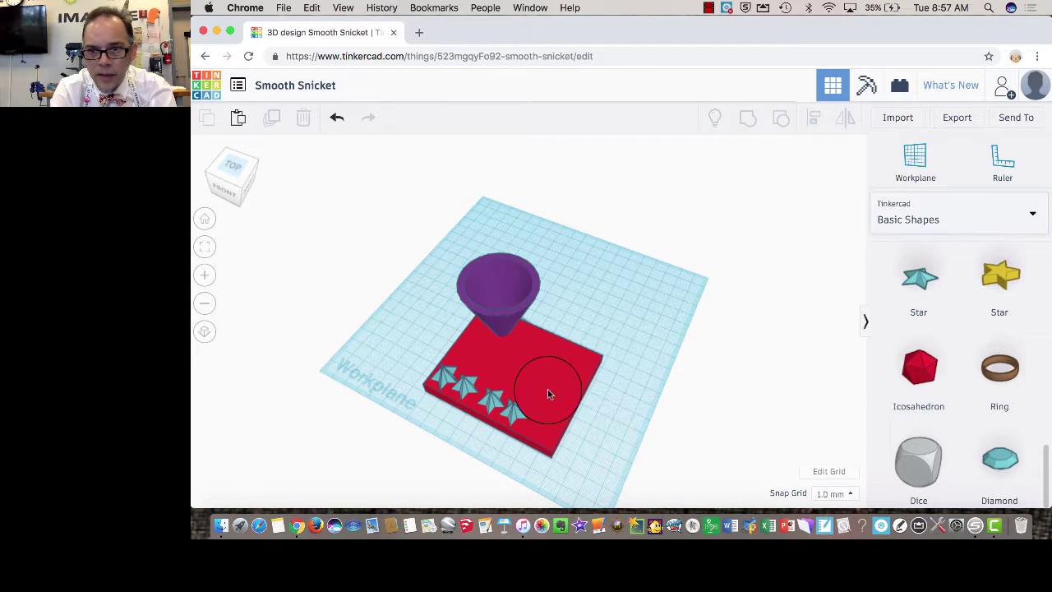
- Switch to the Text and numbers library, set the workplane on the slab top, and drop a Text shape there
left_click(1025, 220)
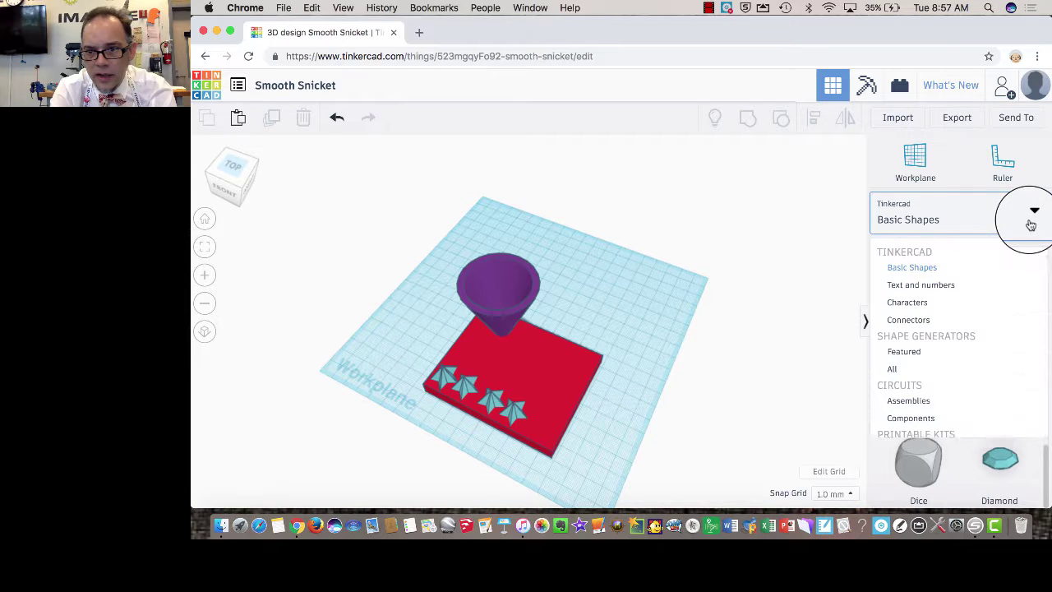
left_click(950, 285)
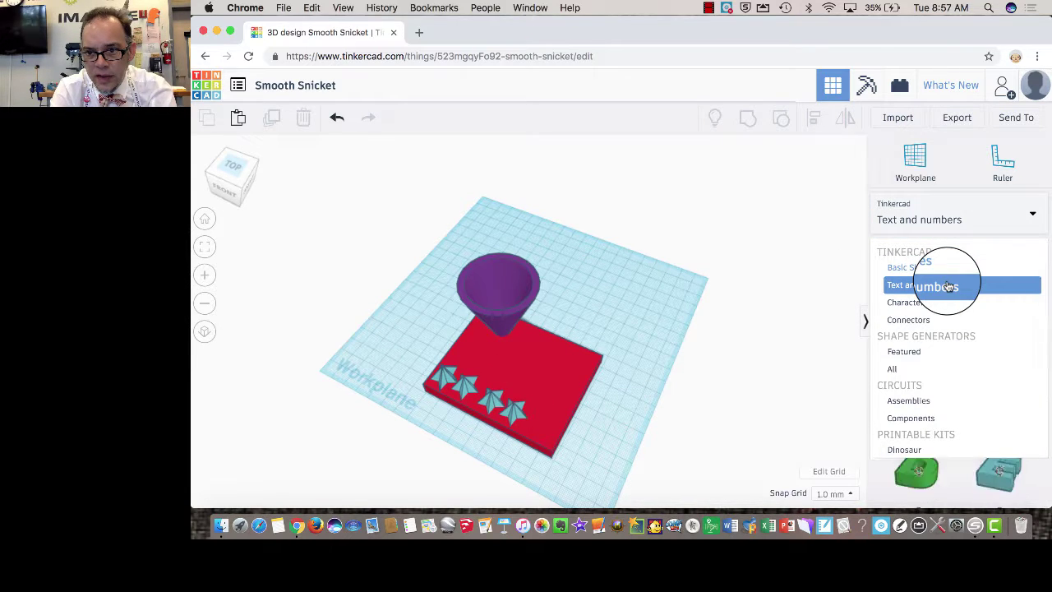
left_click(918, 284)
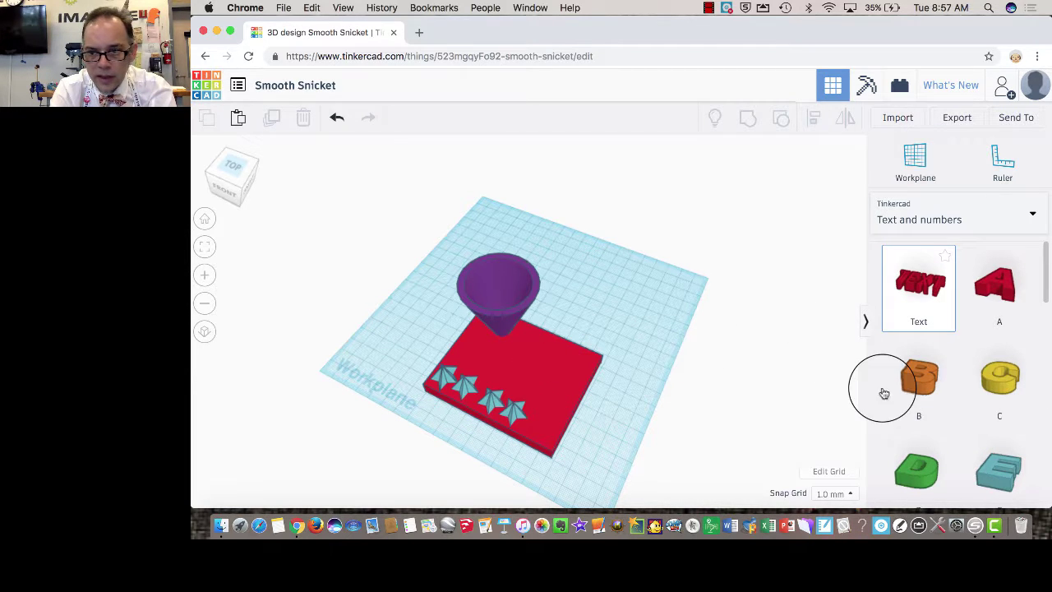
left_click(922, 171)
left_click(519, 369)
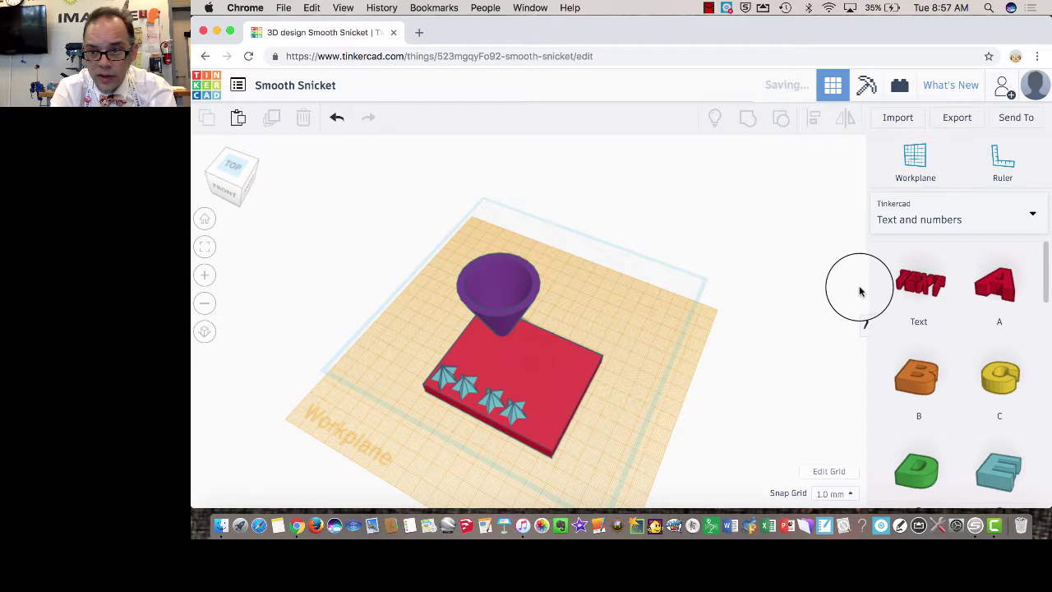
left_click_drag(911, 280, 518, 374)
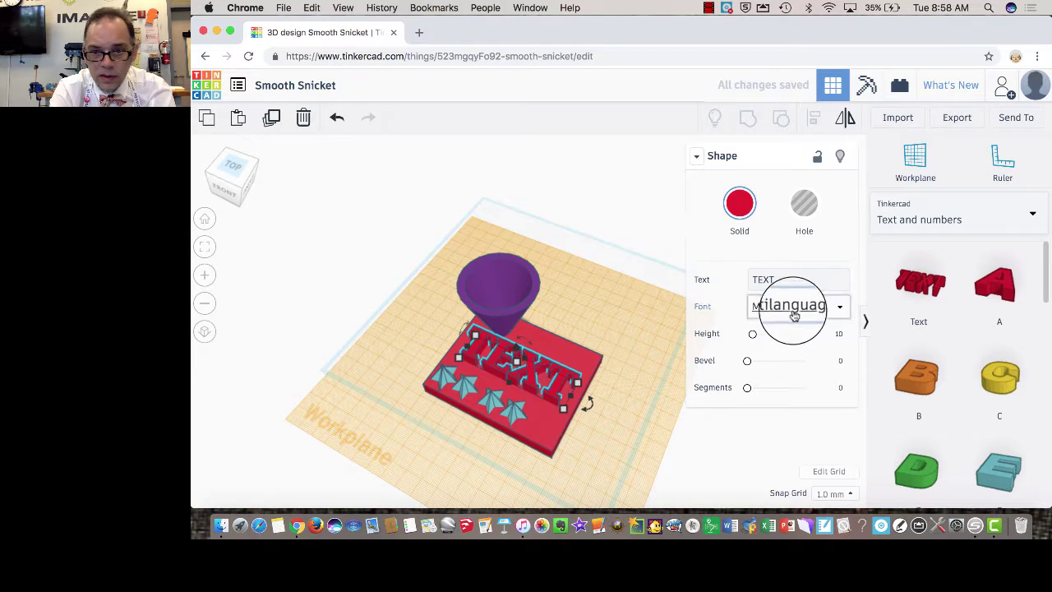
- Replace the default TEXT wording with 'Music' in the Text field
left_click(792, 280)
key("BackSpace")
key("BackSpace")
key("BackSpace")
key("BackSpace")
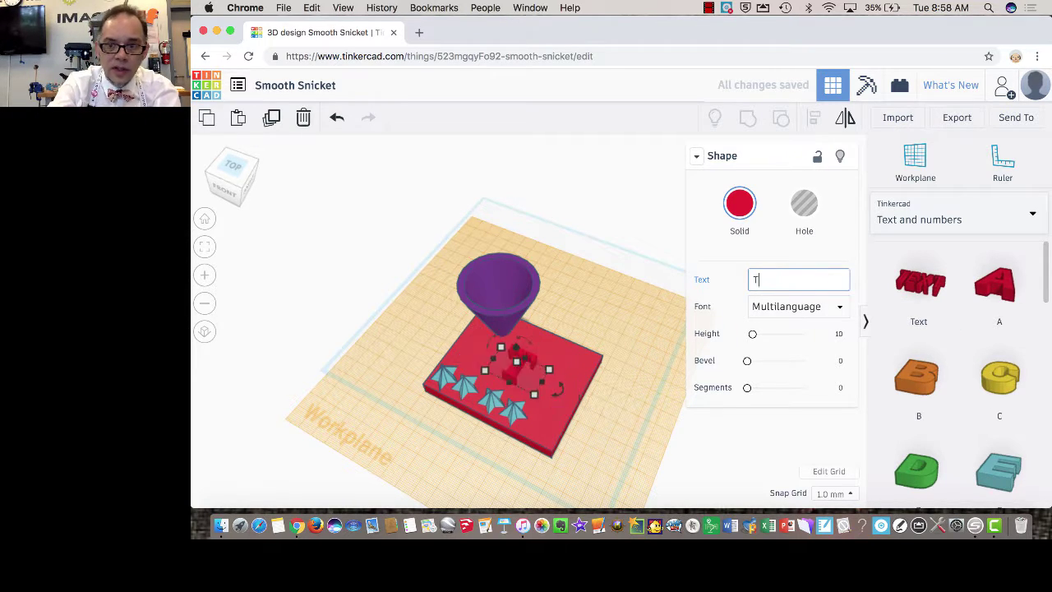
type("Music")
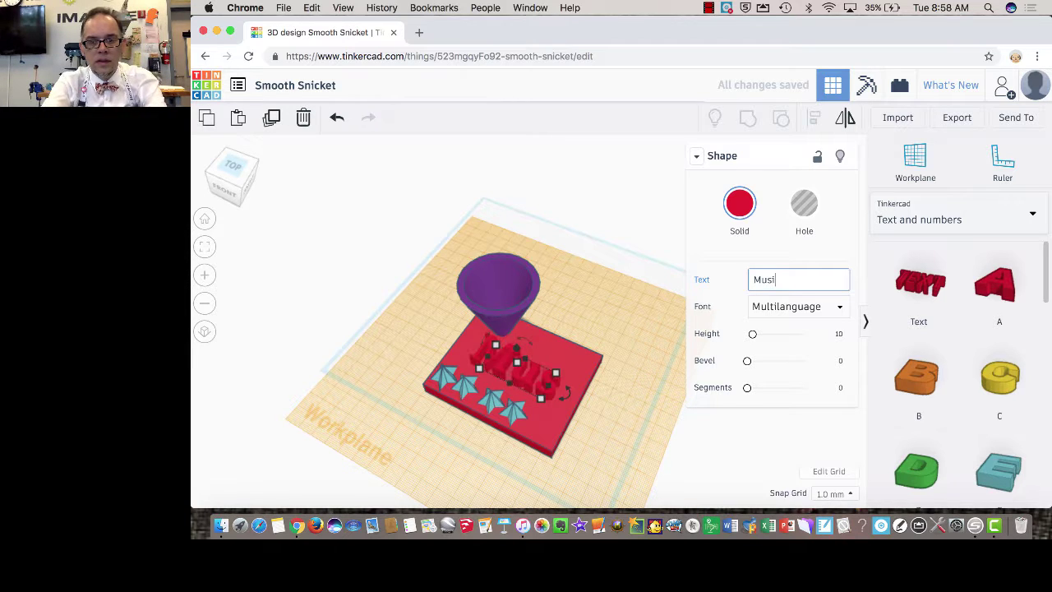
left_click(805, 256)
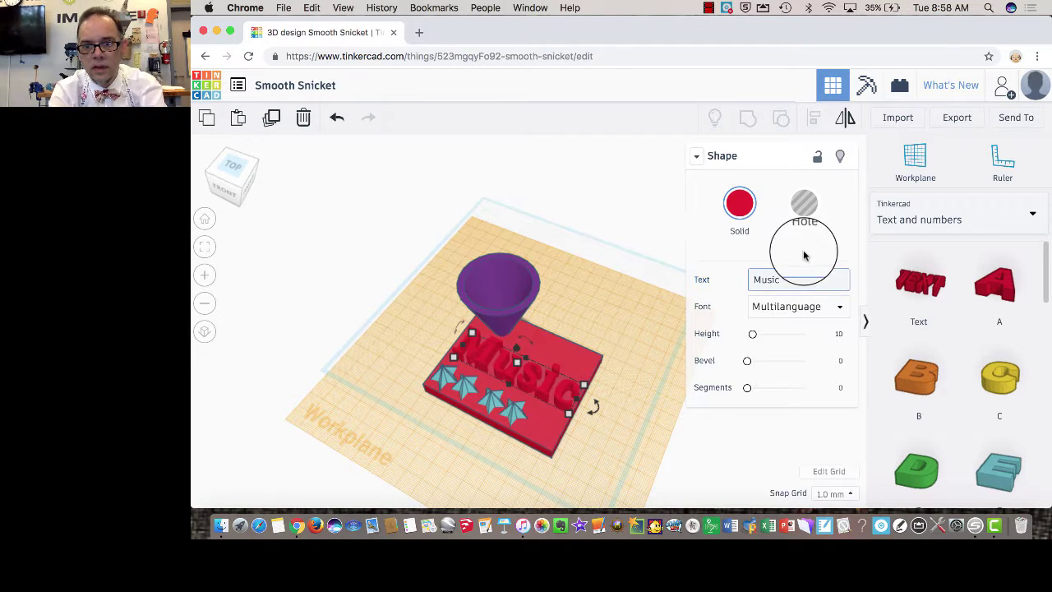
- Colour the Music text green from the Solid palette and deselect it
left_click(738, 212)
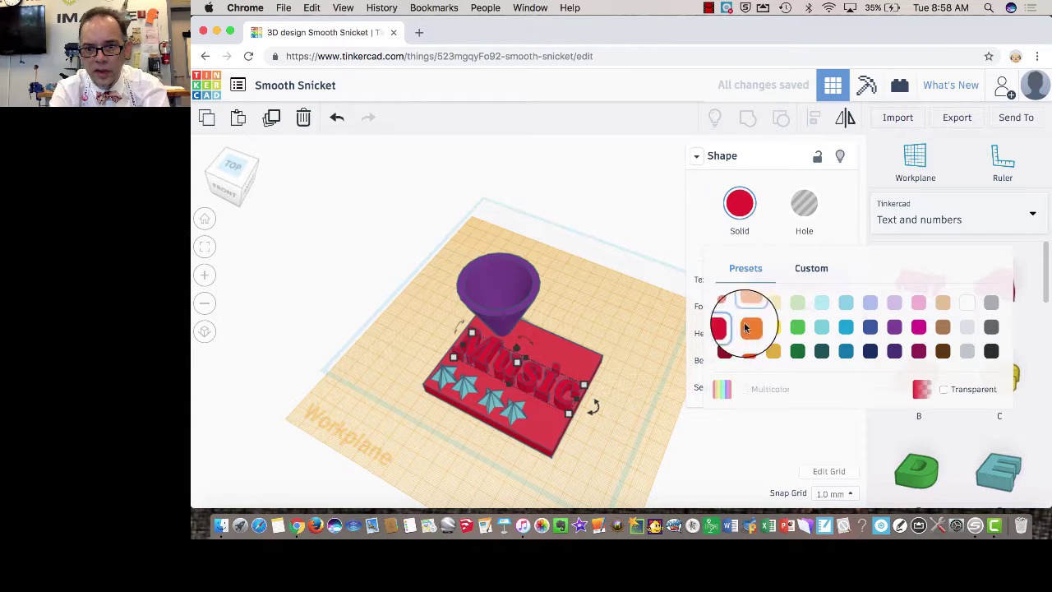
left_click(799, 328)
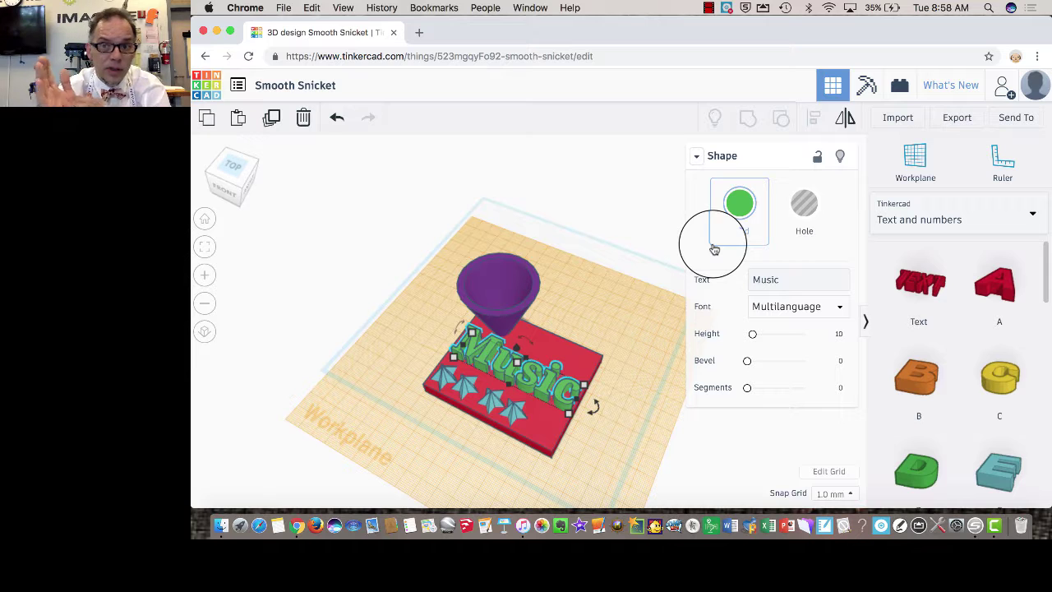
left_click(638, 242)
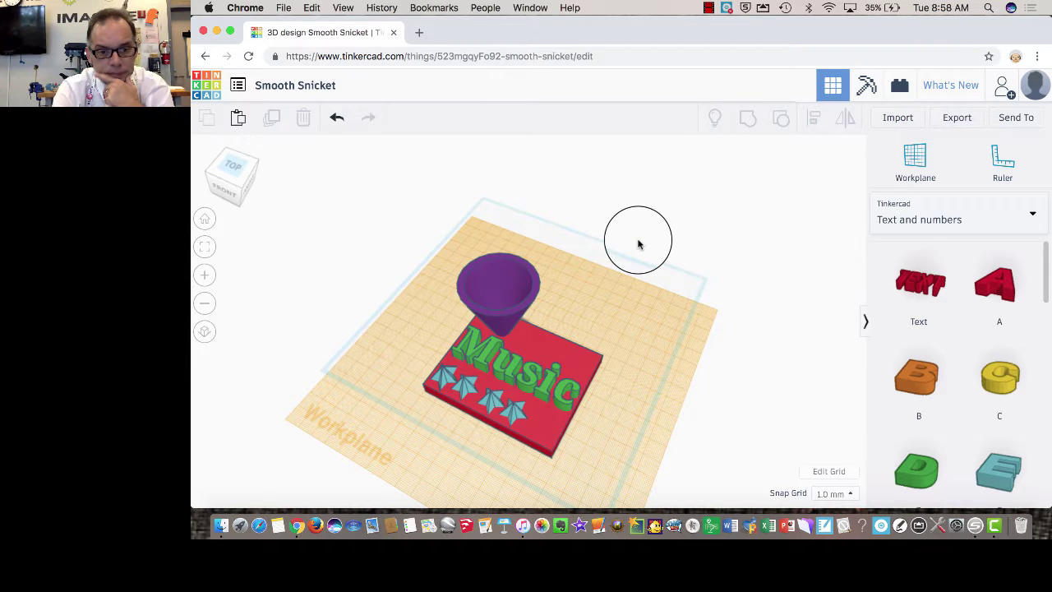
- Reset the workplane to the ground grid and export the design as OBJ to Desktop as DrPmusic.zip
left_click(914, 156)
left_click(699, 283)
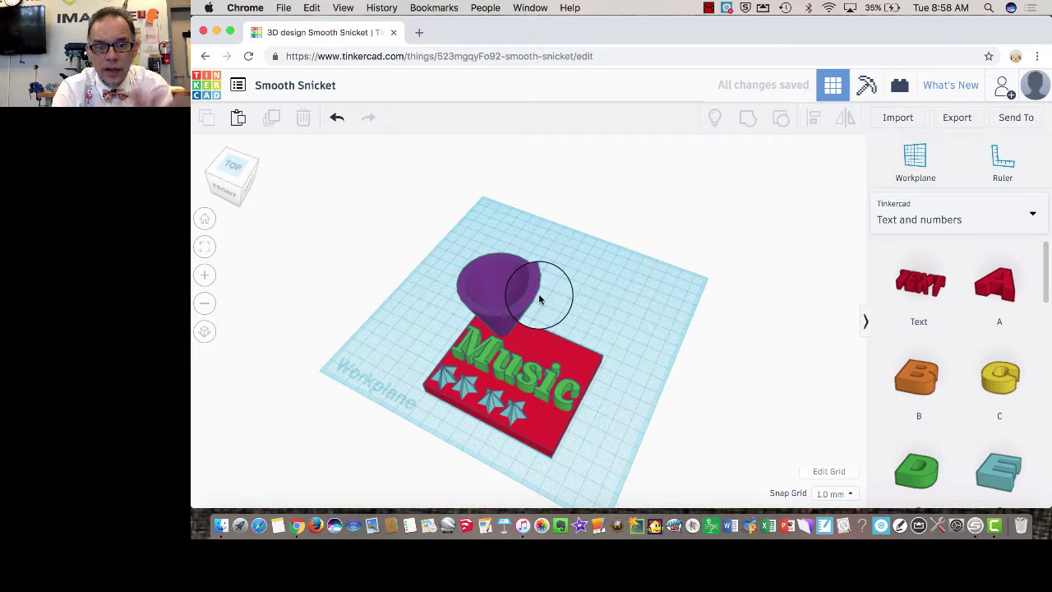
left_click(958, 120)
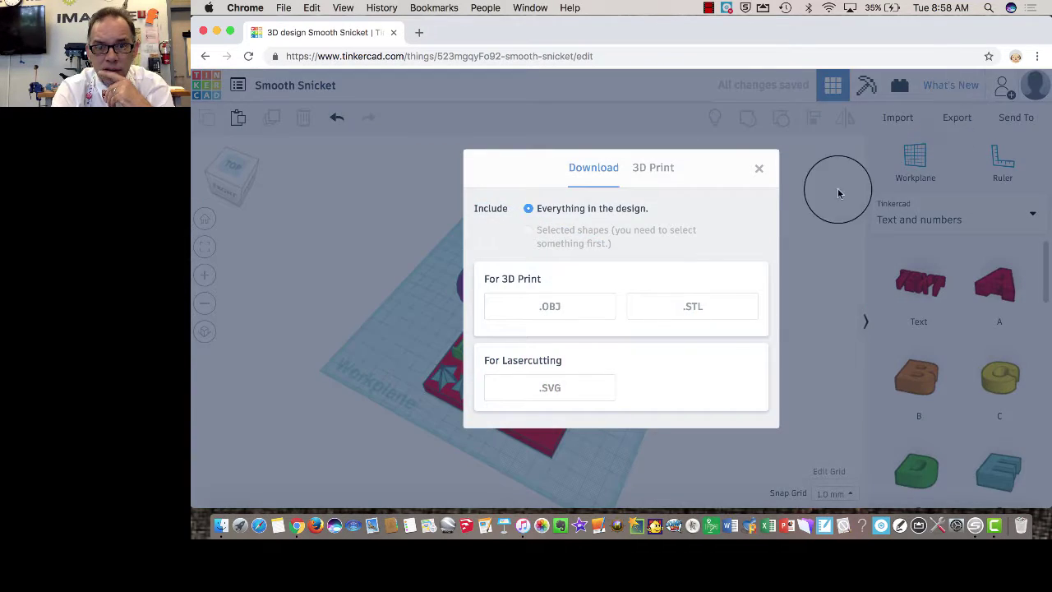
left_click(584, 306)
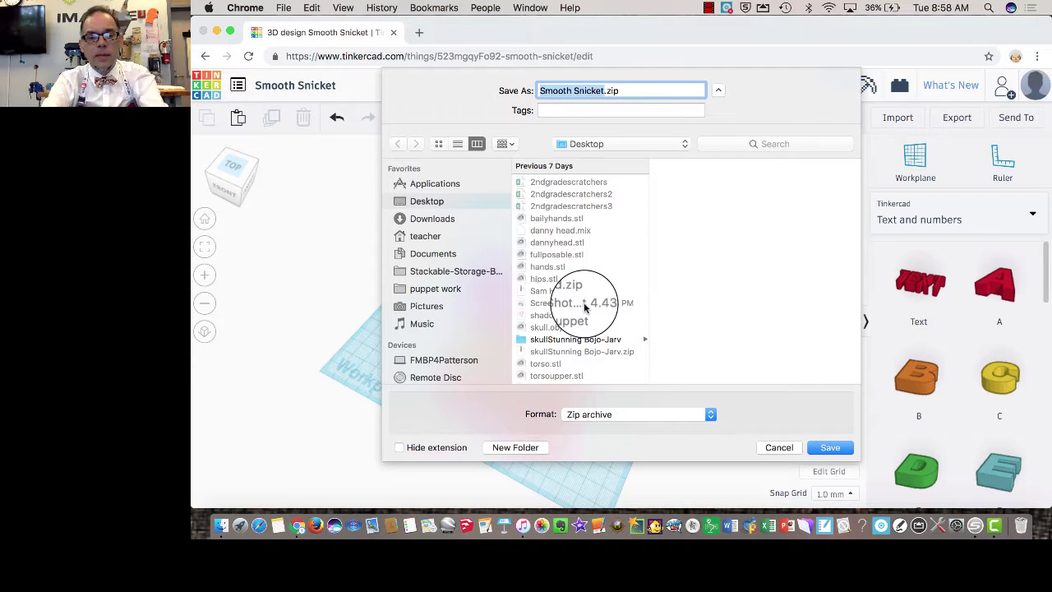
type("Cr")
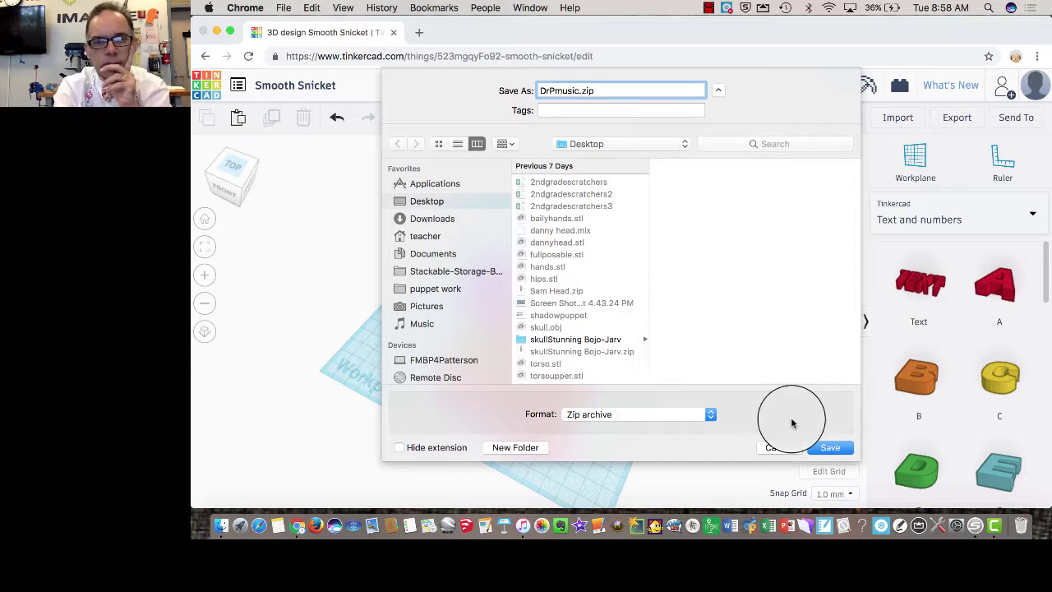
left_click(829, 447)
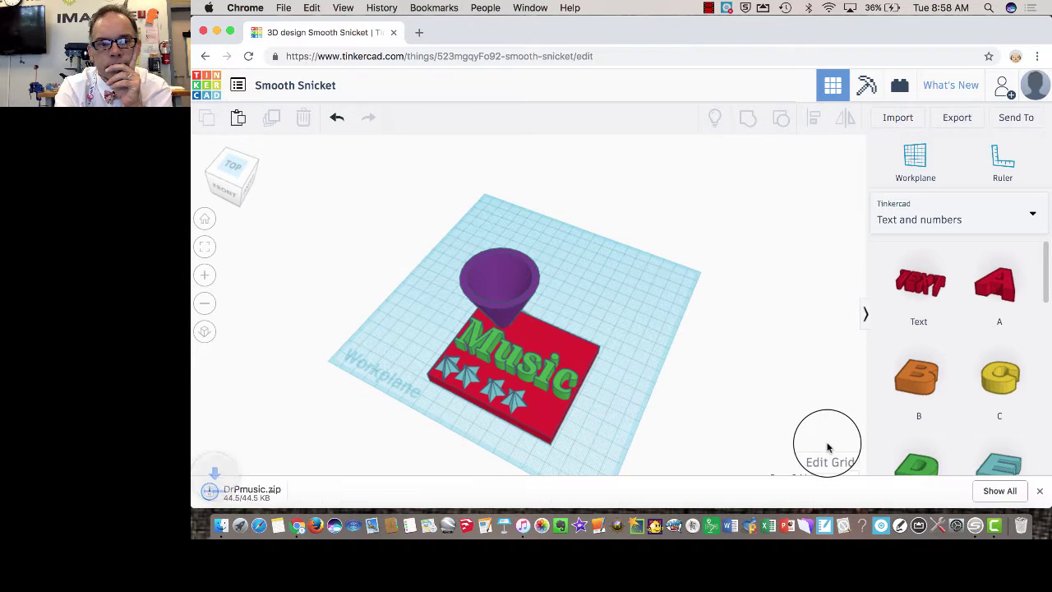
- Reveal the downloaded DrPmusic.zip in Finder and unzip it
left_click(330, 493)
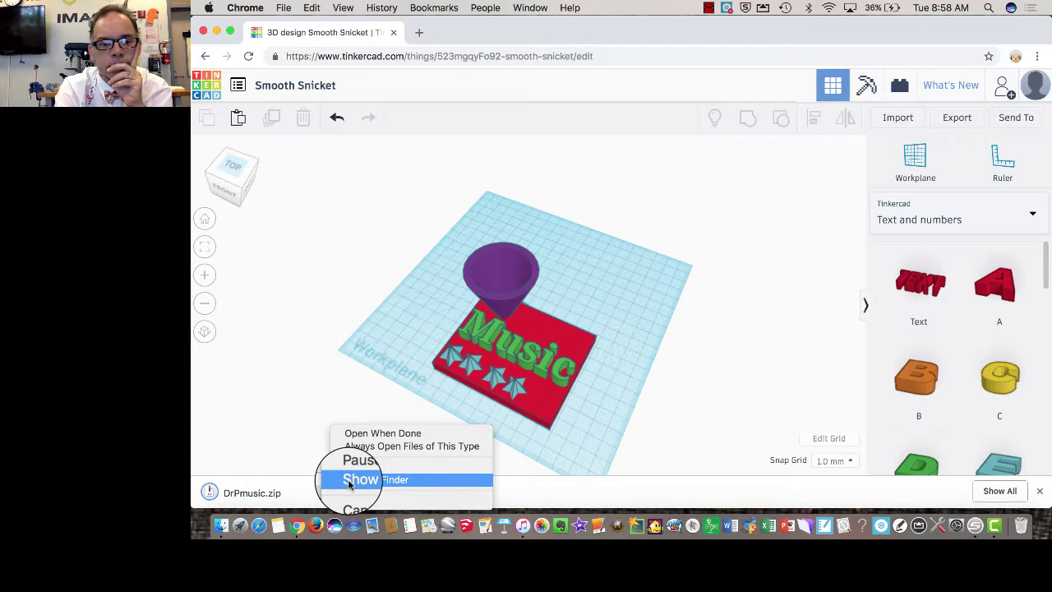
left_click(349, 480)
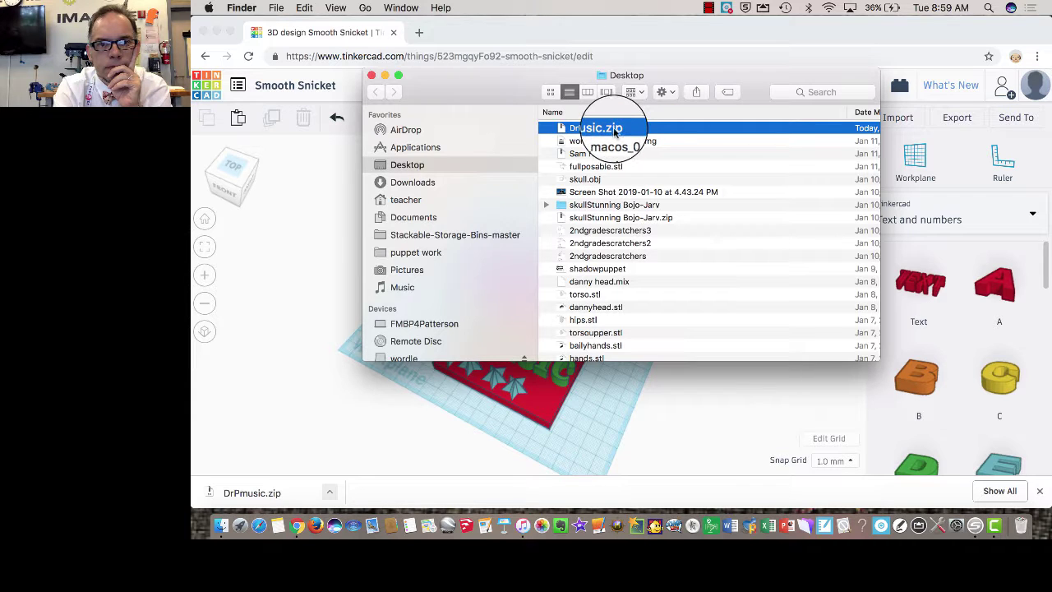
double_click(612, 129)
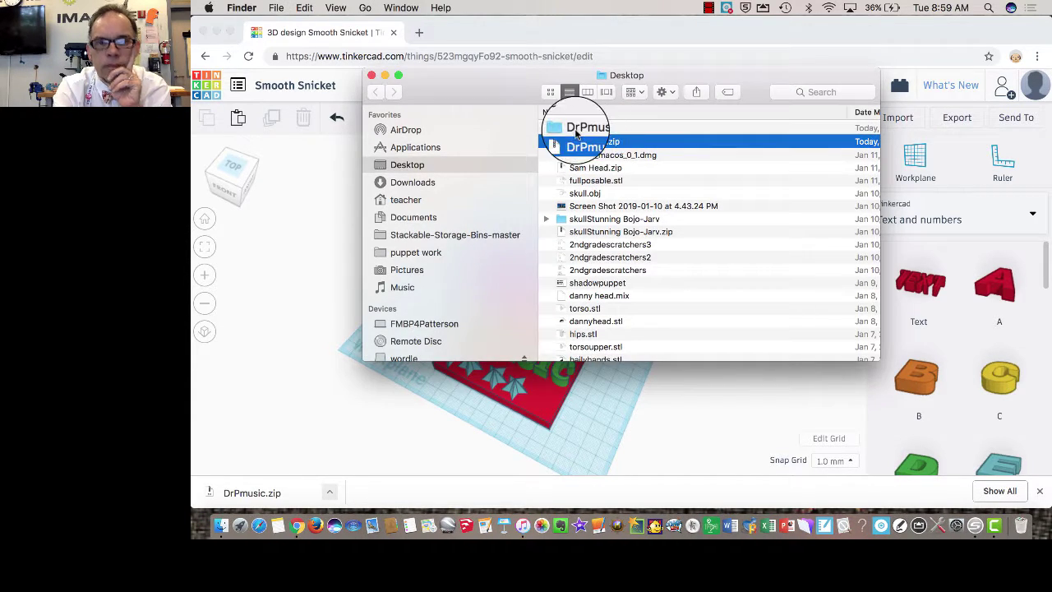
- Rename the extracted tinker.obj in the DrPmusic folder to DrPmusic.obj
left_click(563, 129)
left_click(546, 128)
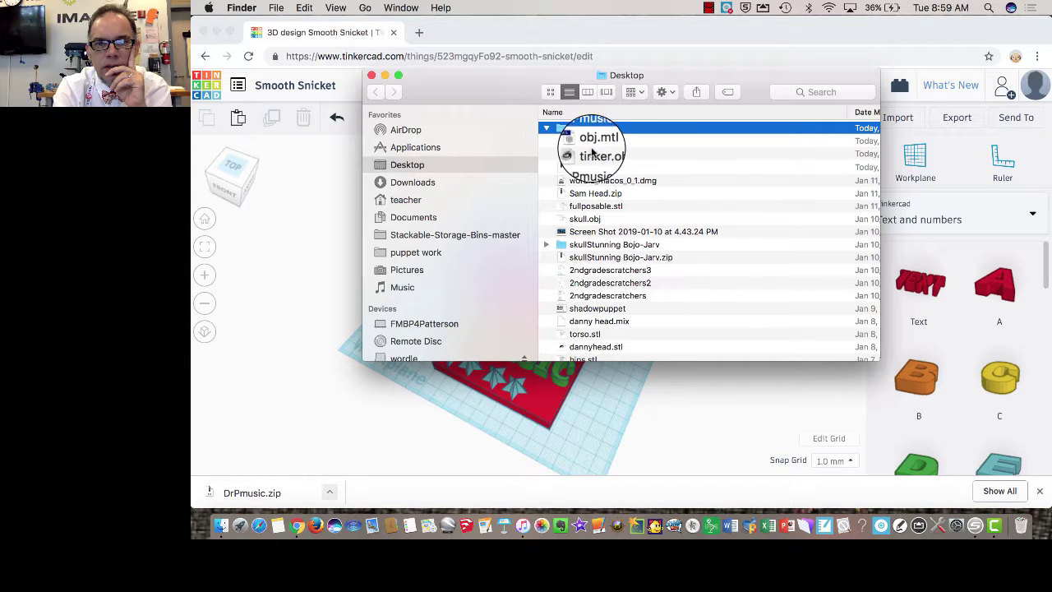
left_click(599, 143)
left_click(602, 155)
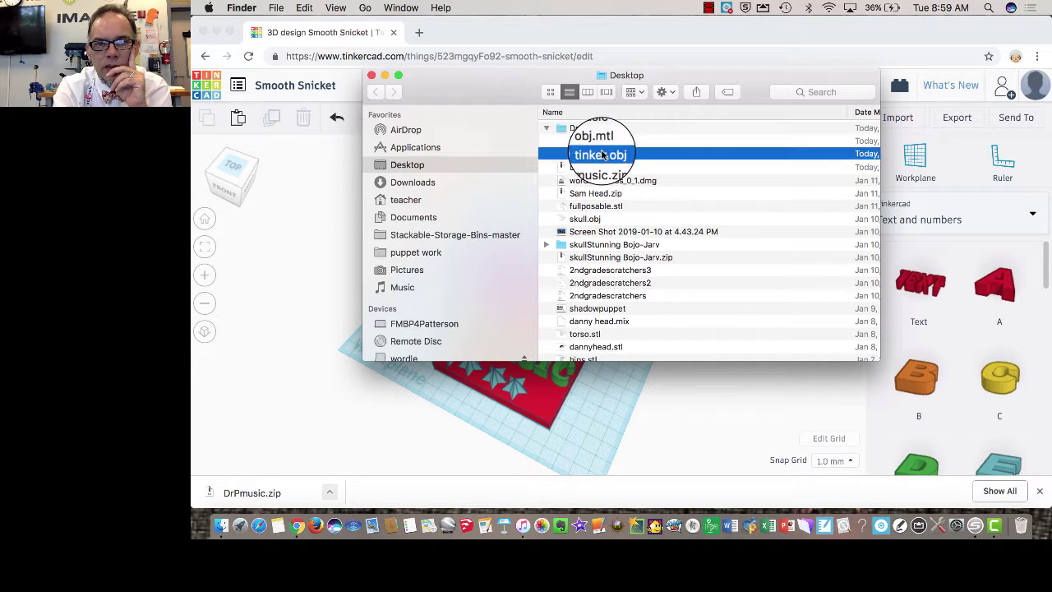
left_click(602, 155)
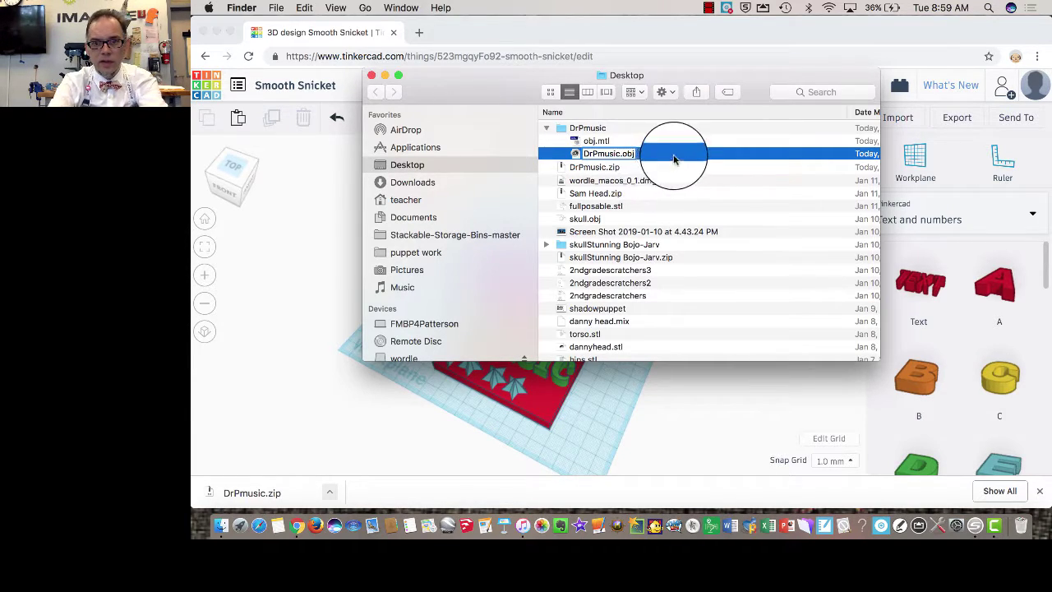
key("Return")
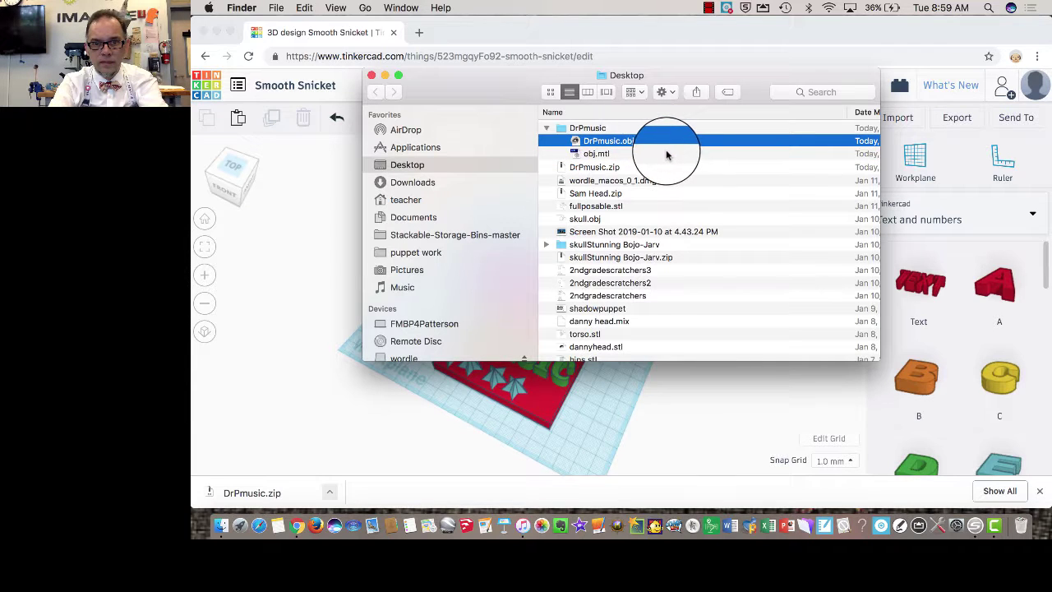
left_click(745, 439)
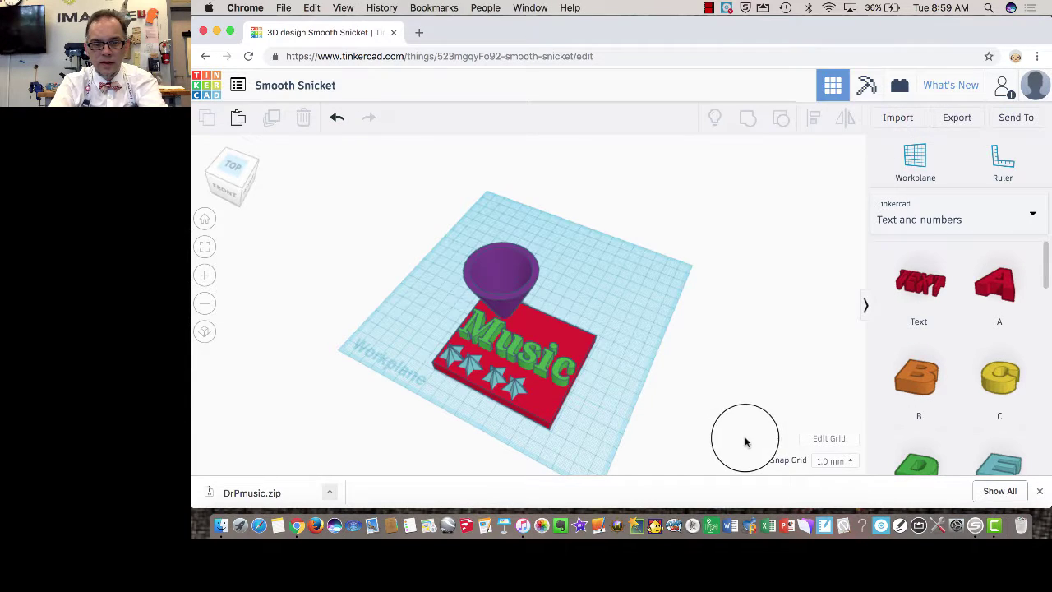